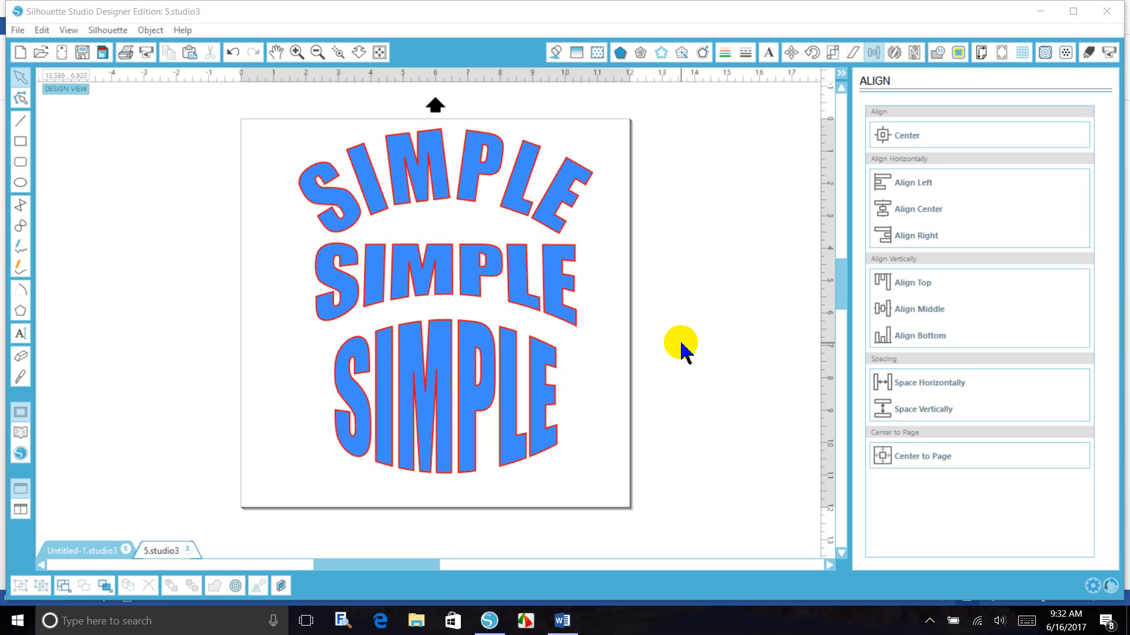
right_click(593, 335)
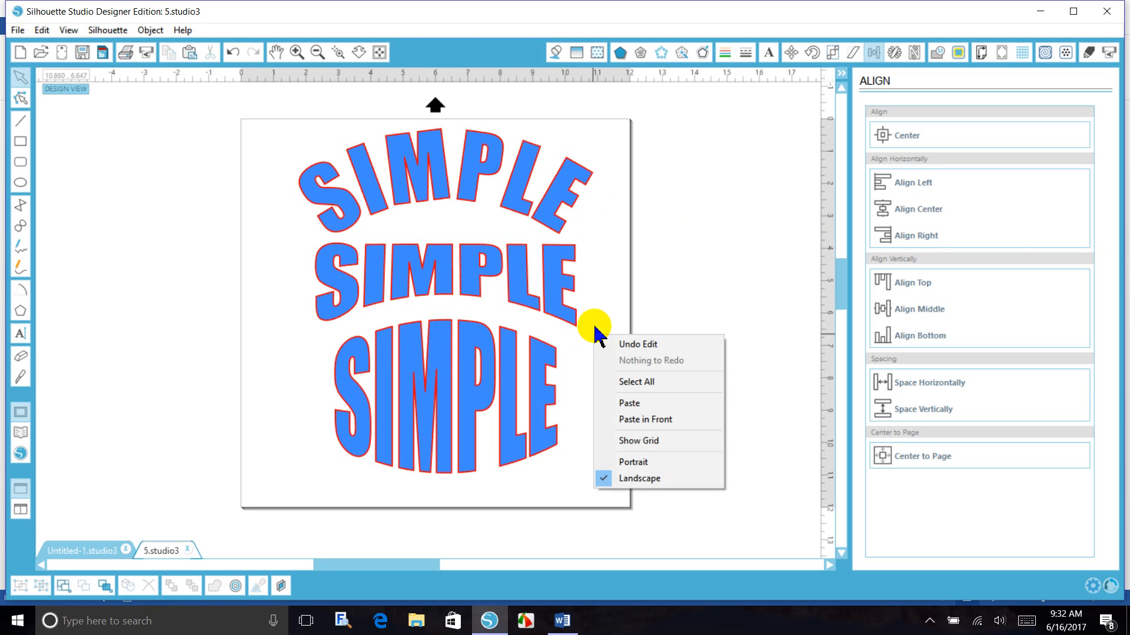
left_click(603, 308)
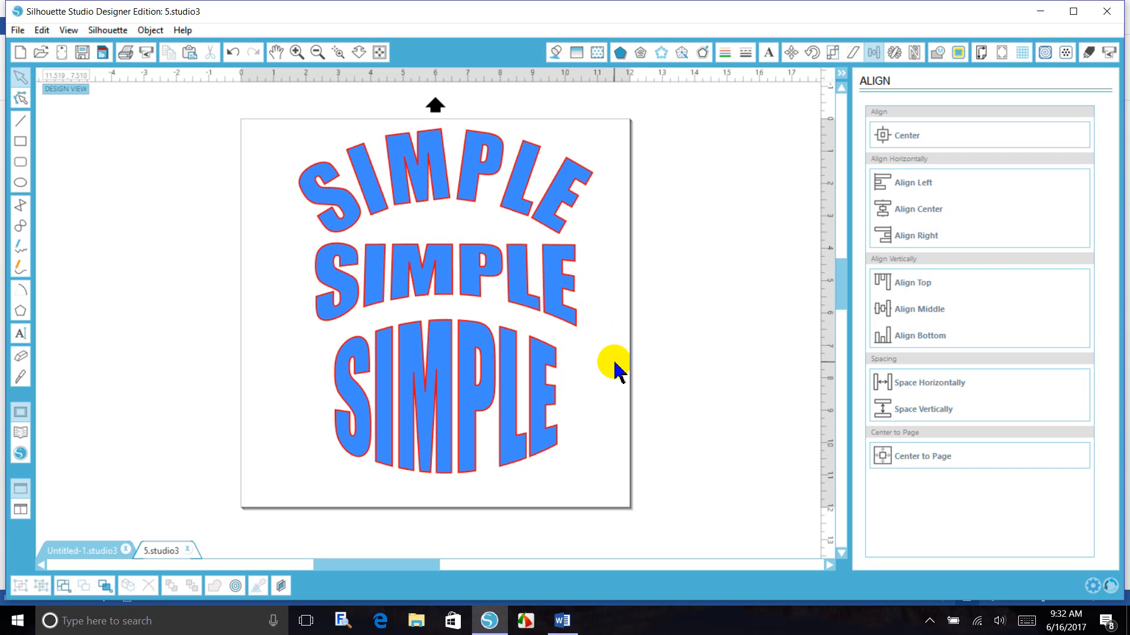
Switch to Word and insert a plain black WordArt reading "SIMPLE".
left_click(574, 615)
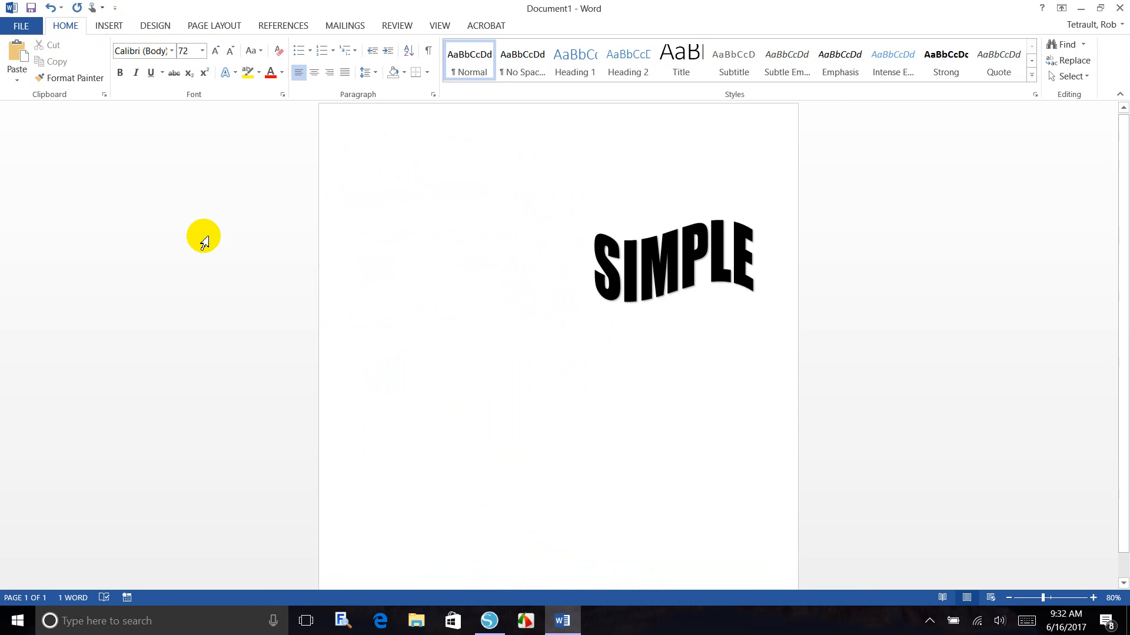
left_click(121, 30)
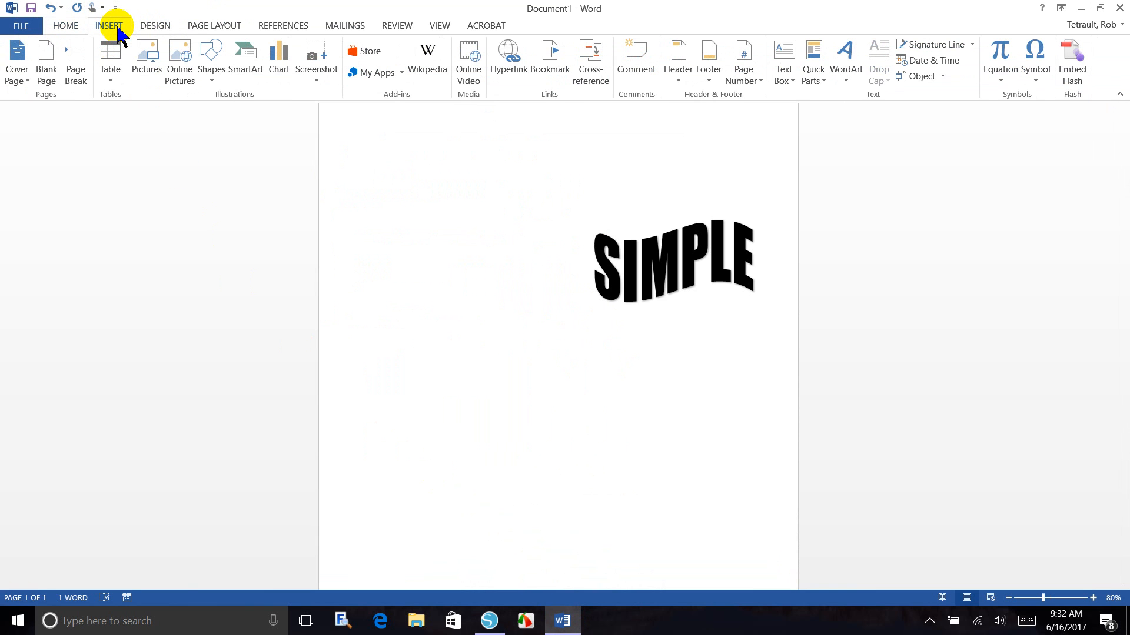
left_click(846, 81)
left_click(847, 111)
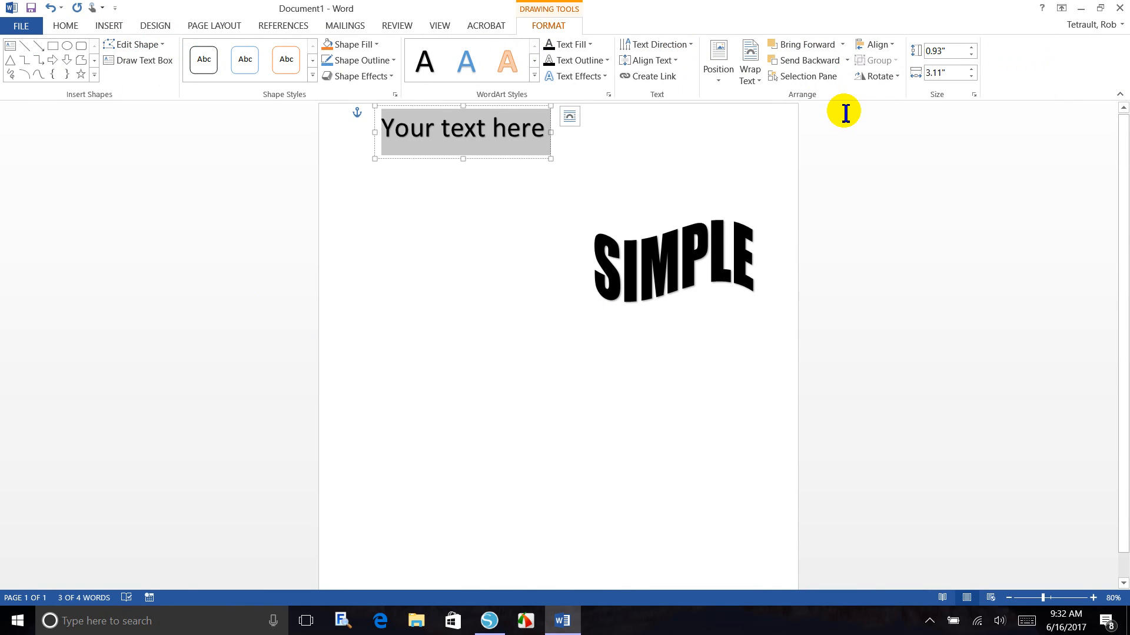
type("S")
key("BackSpace")
type("SIMPLE")
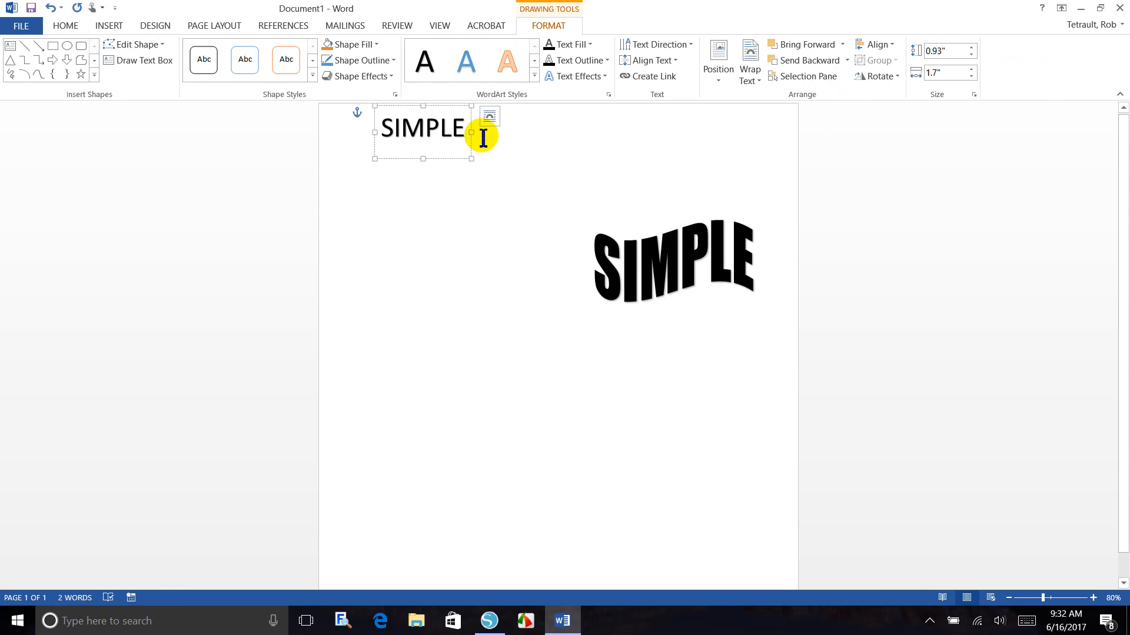
Set the new WordArt text to the Impact font at size 72.
left_click_drag(471, 133, 383, 130)
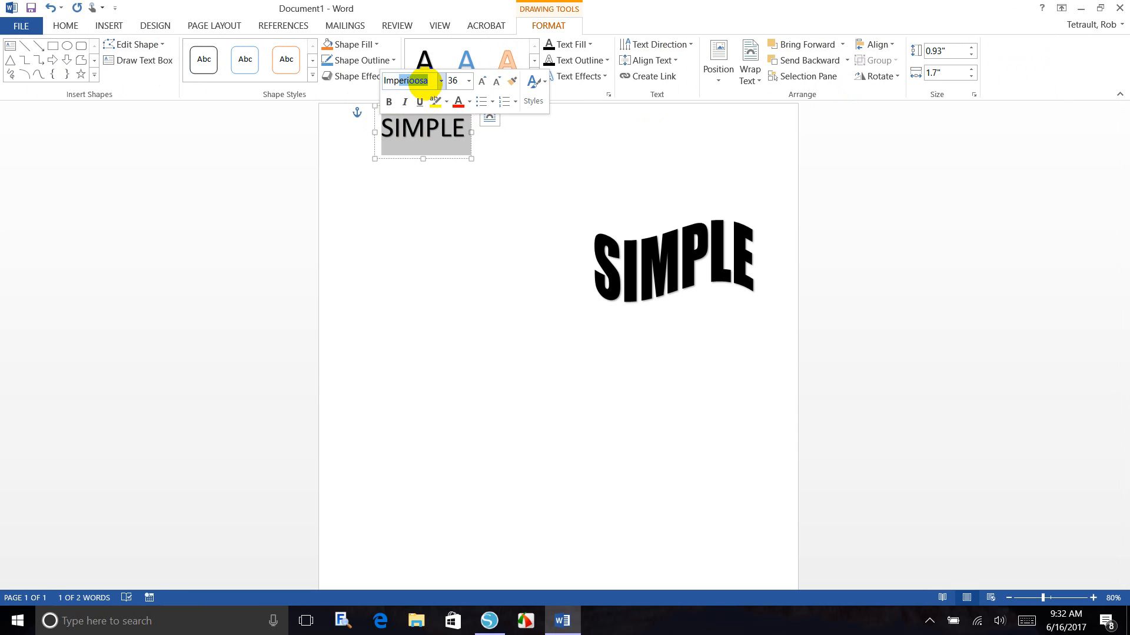
left_click(425, 84)
type("Imp")
key("Return")
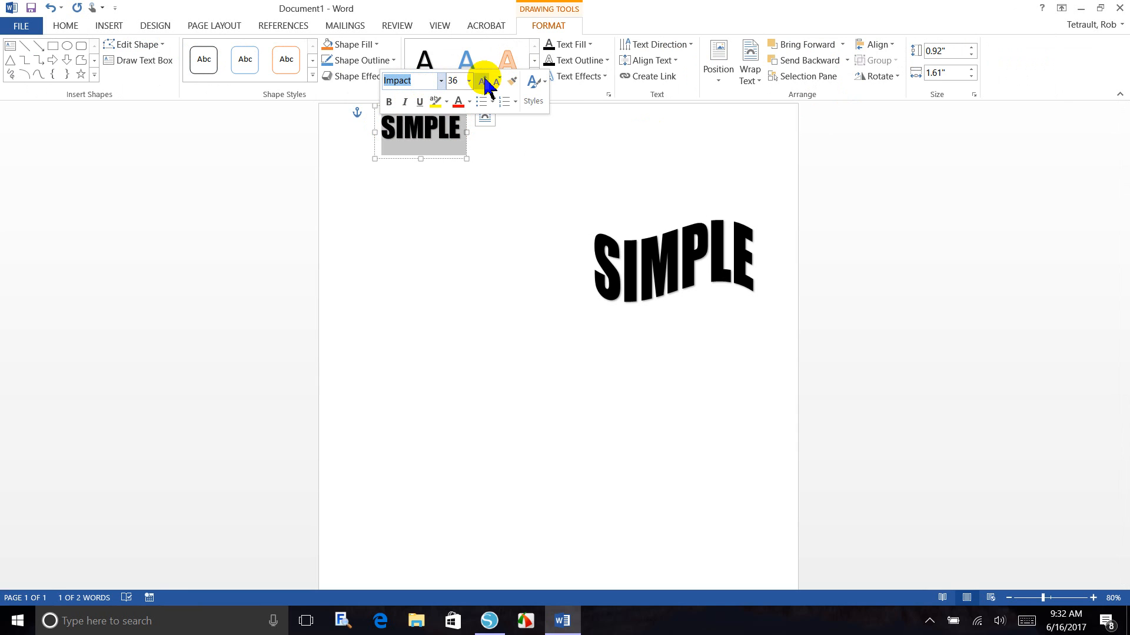
left_click(469, 81)
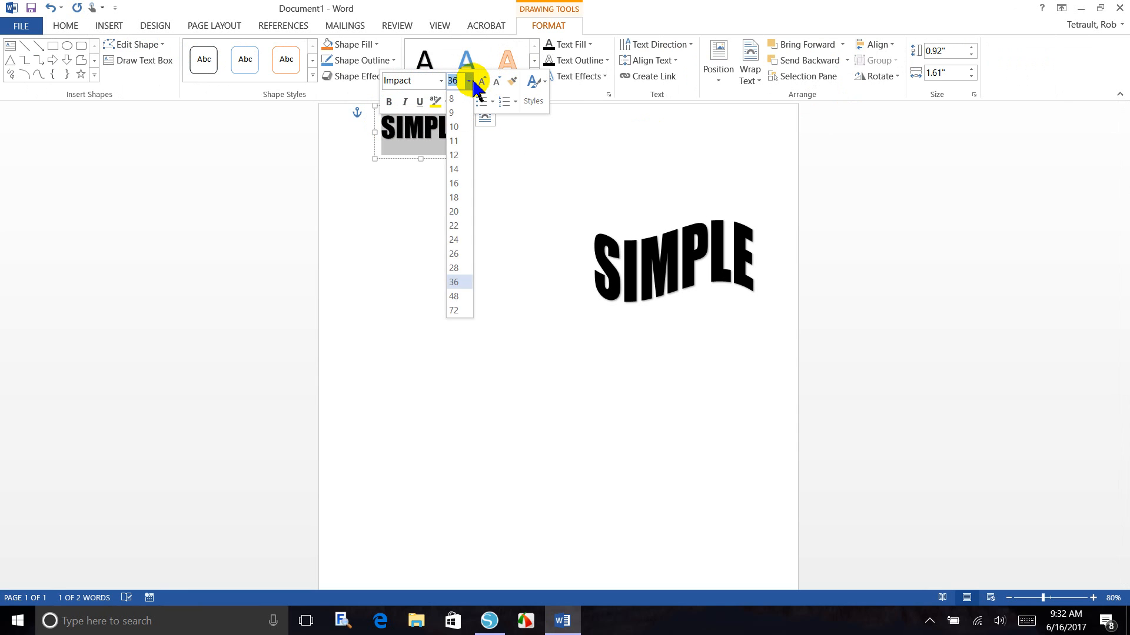
left_click(454, 310)
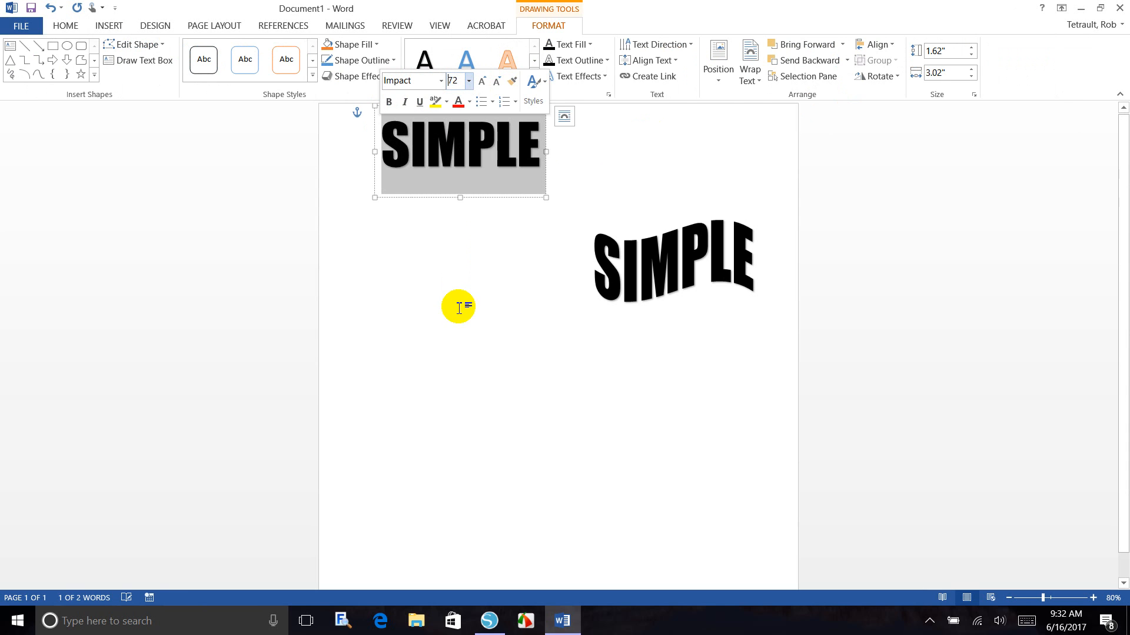
left_click(485, 198)
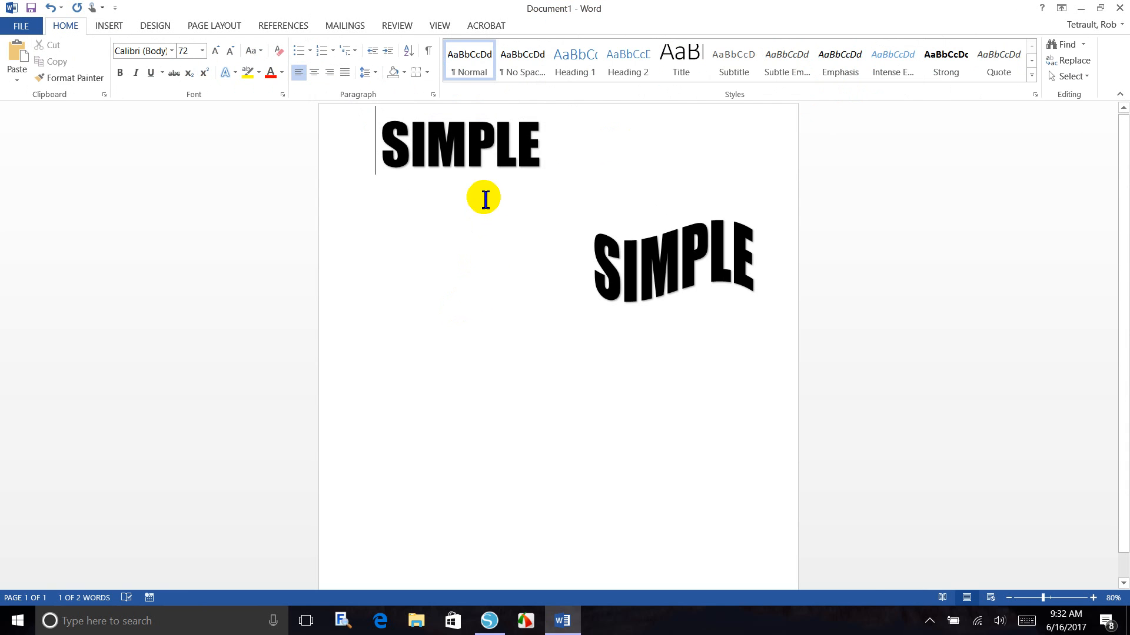
Apply the warp text transform with a flat top and an upward-arched bottom edge to the new SIMPLE WordArt.
left_click(460, 145)
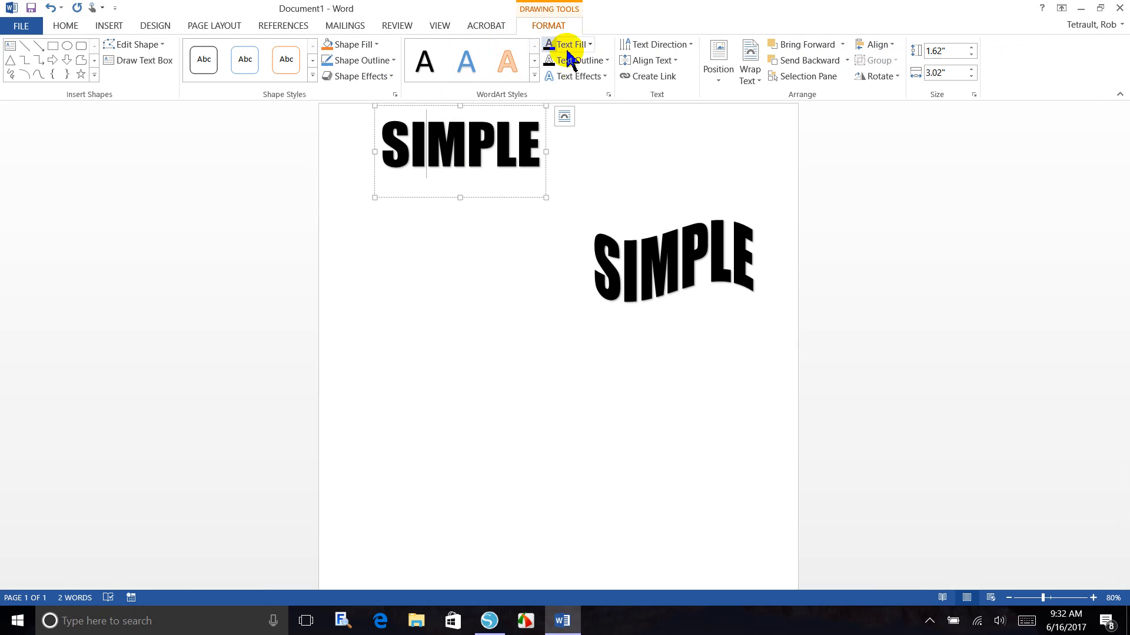
left_click(582, 77)
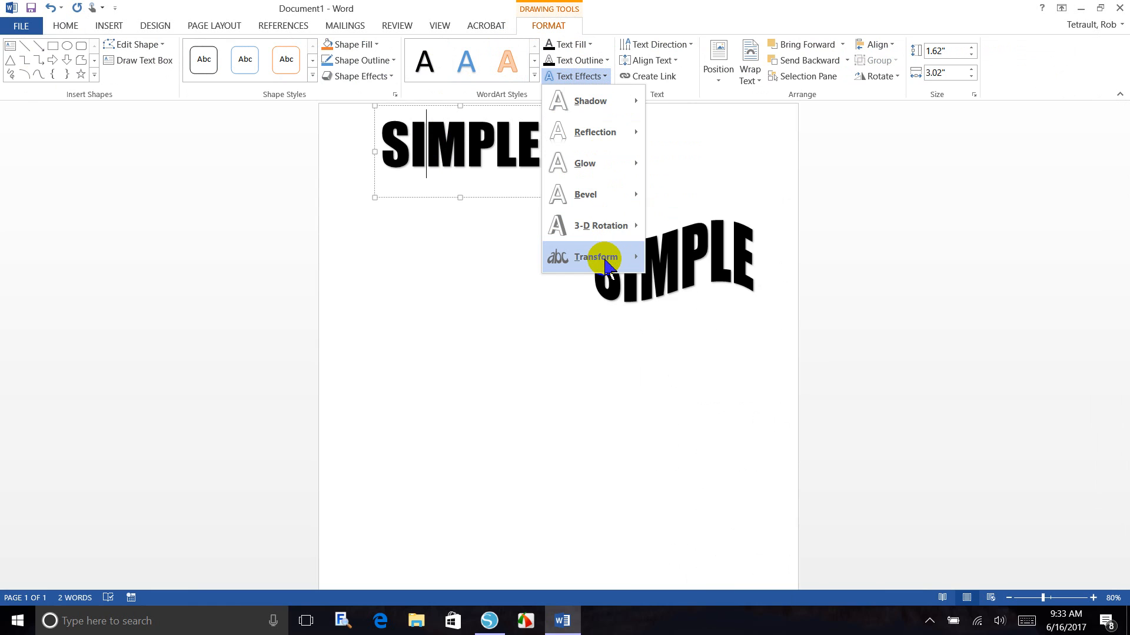
mouse_move(604, 262)
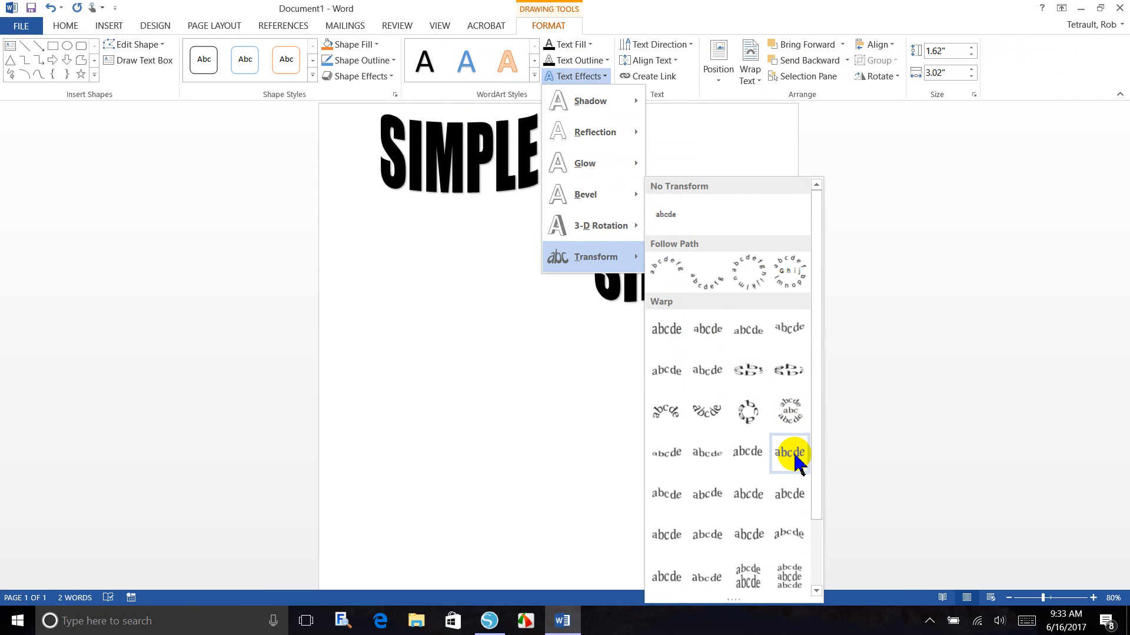
left_click(793, 540)
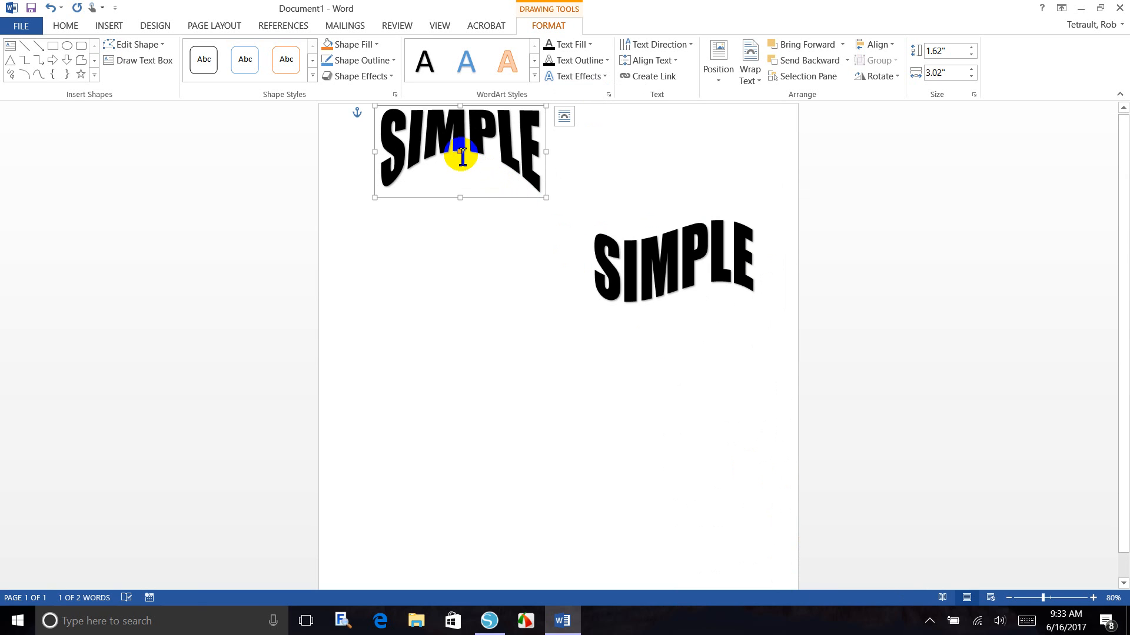
mouse_move(462, 154)
left_mouse_down()
mouse_move(465, 168)
mouse_move(465, 155)
left_mouse_up()
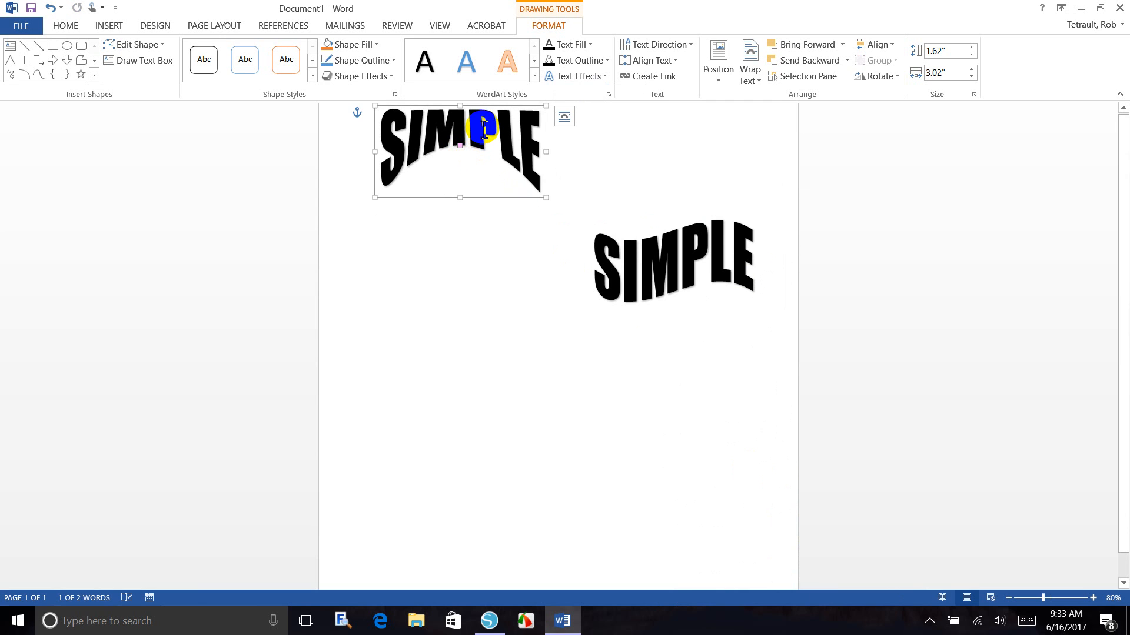
left_click(594, 176)
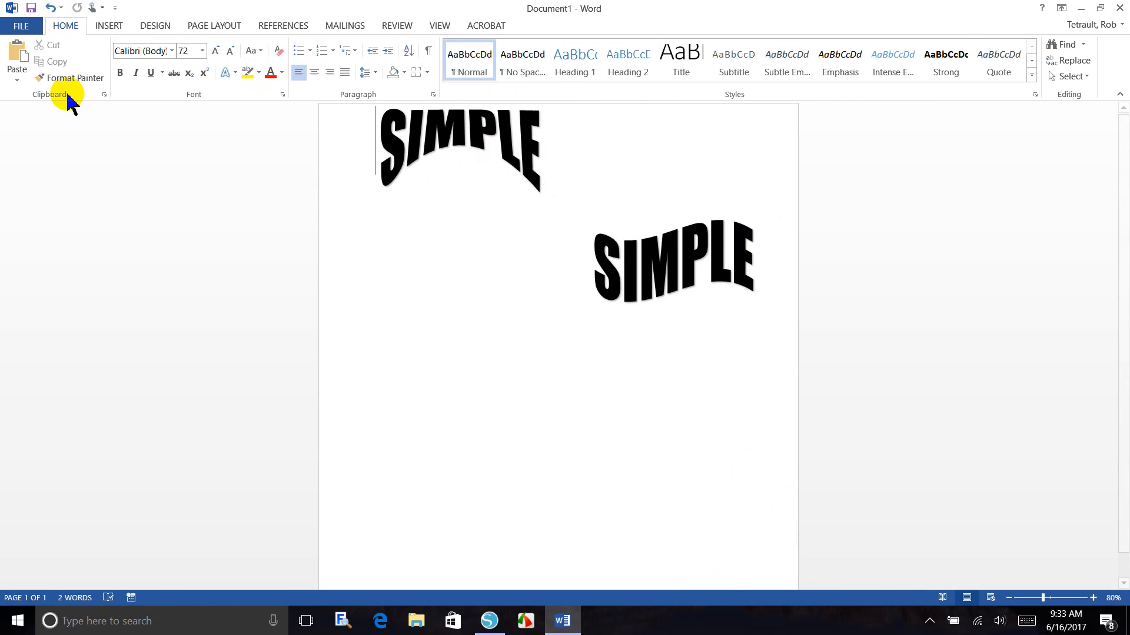
Save the document as 9 on the Desktop and export it there as an Adobe PDF with the same name.
left_click(20, 26)
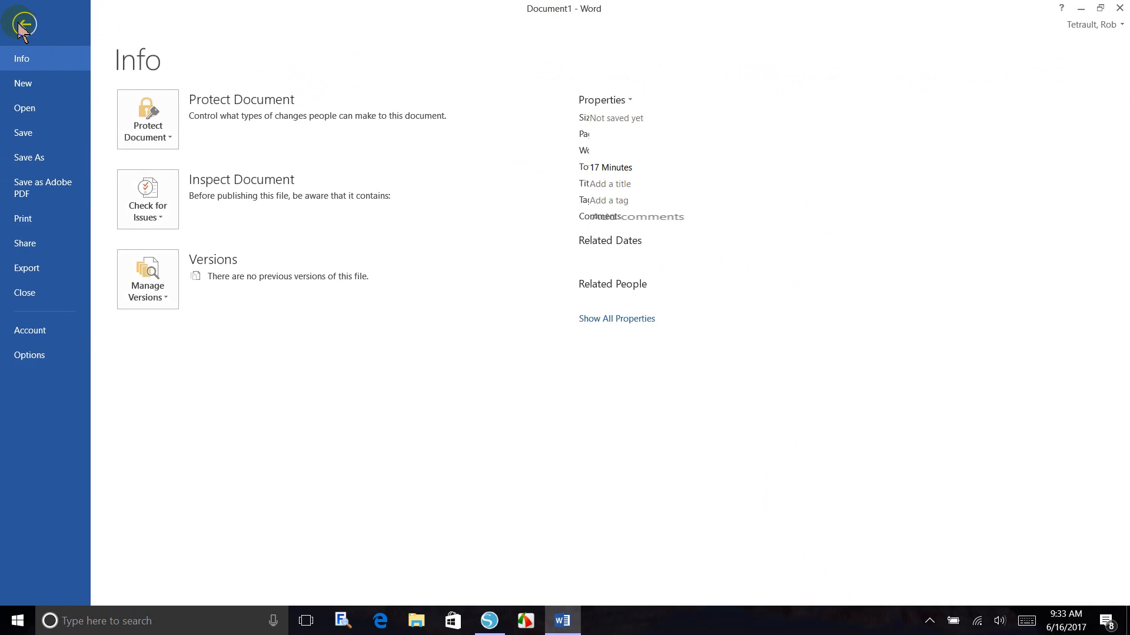
left_click(23, 26)
left_click(21, 27)
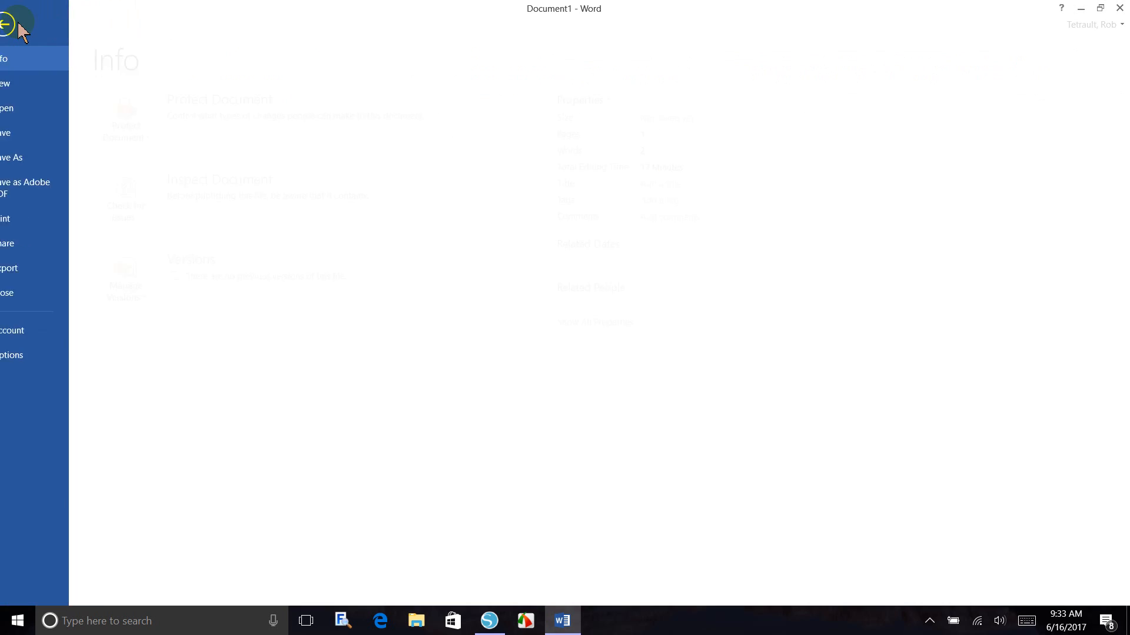
left_click(23, 189)
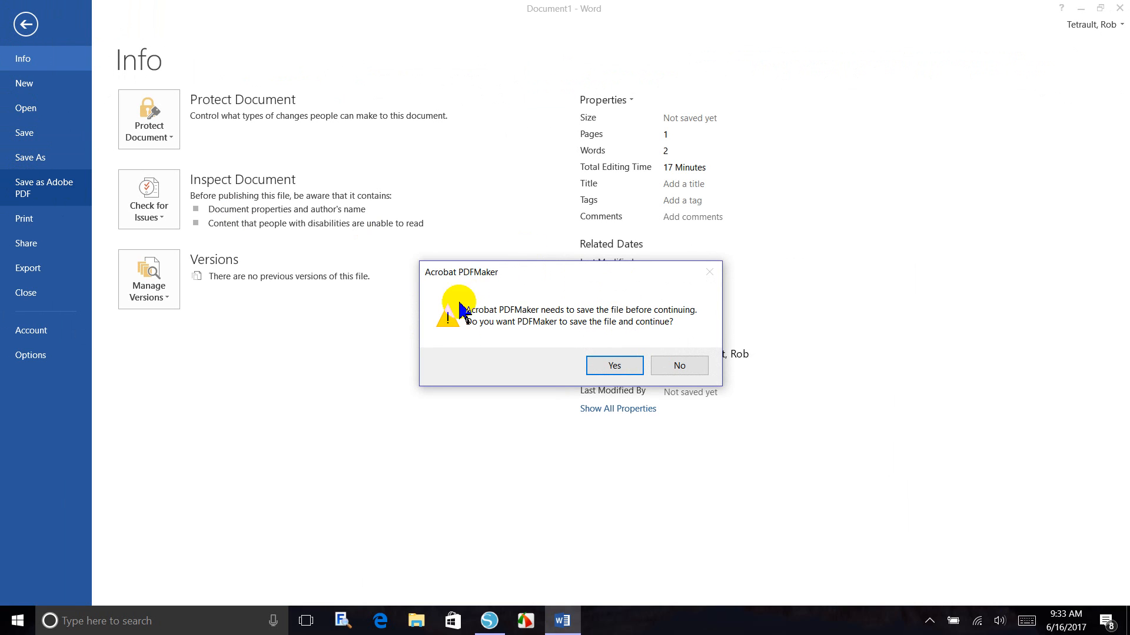
left_click(617, 367)
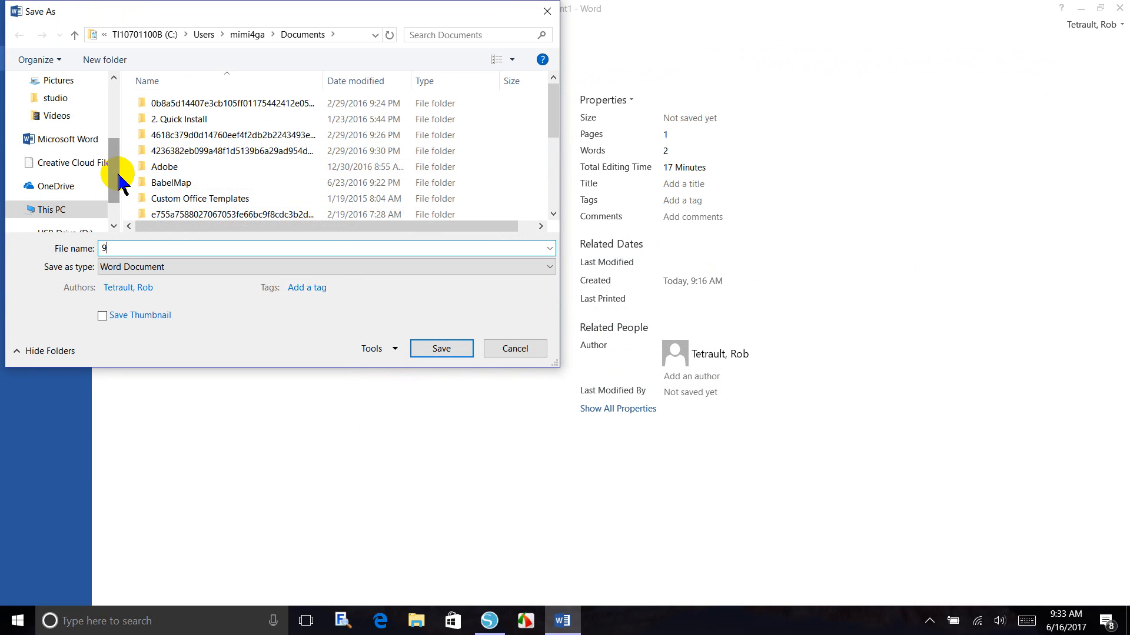
left_click_drag(120, 182, 114, 94)
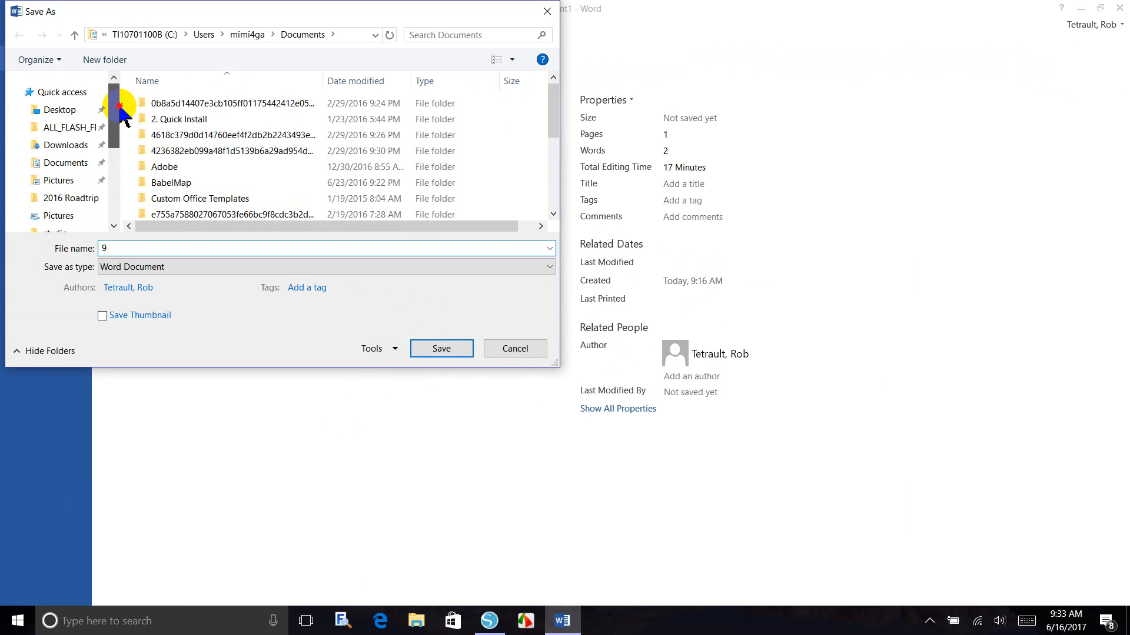
left_click(92, 117)
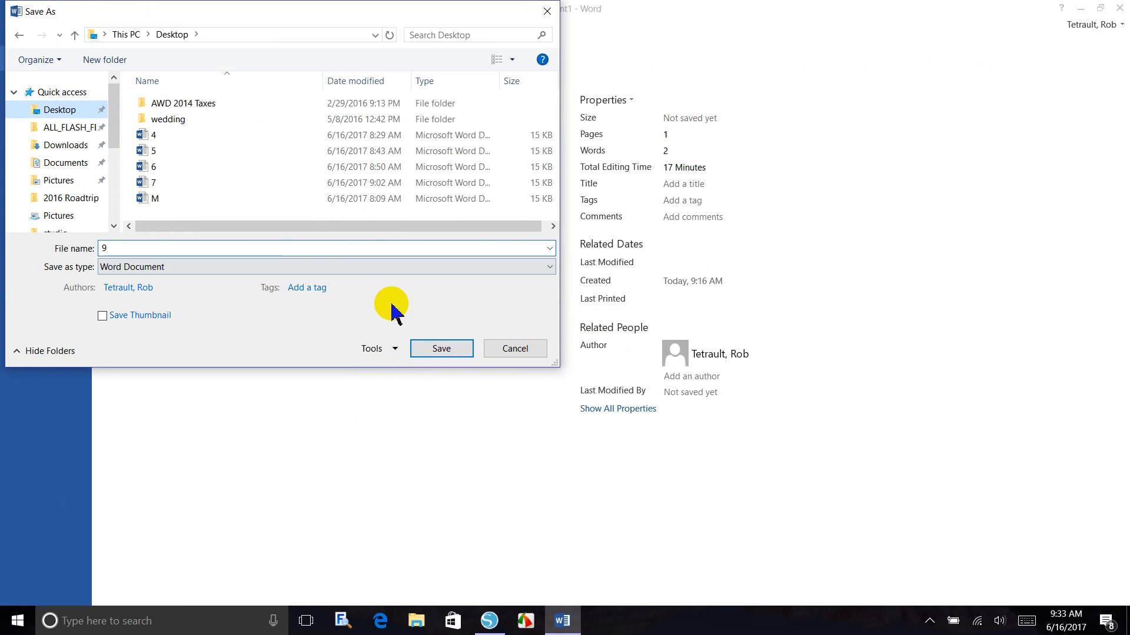
left_click(432, 349)
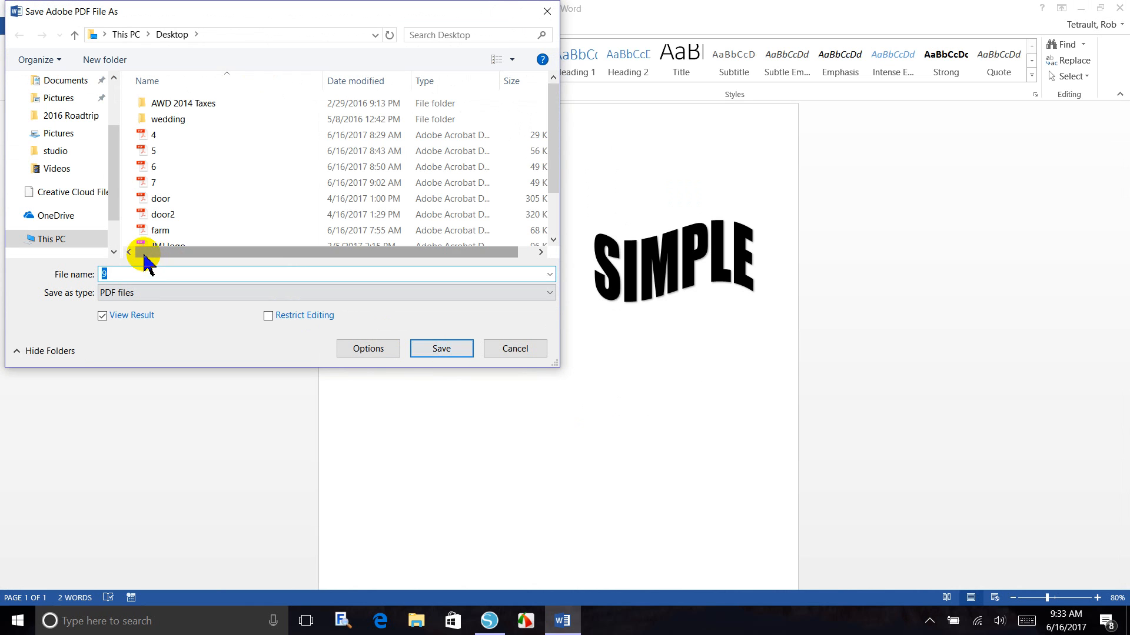
left_click(442, 348)
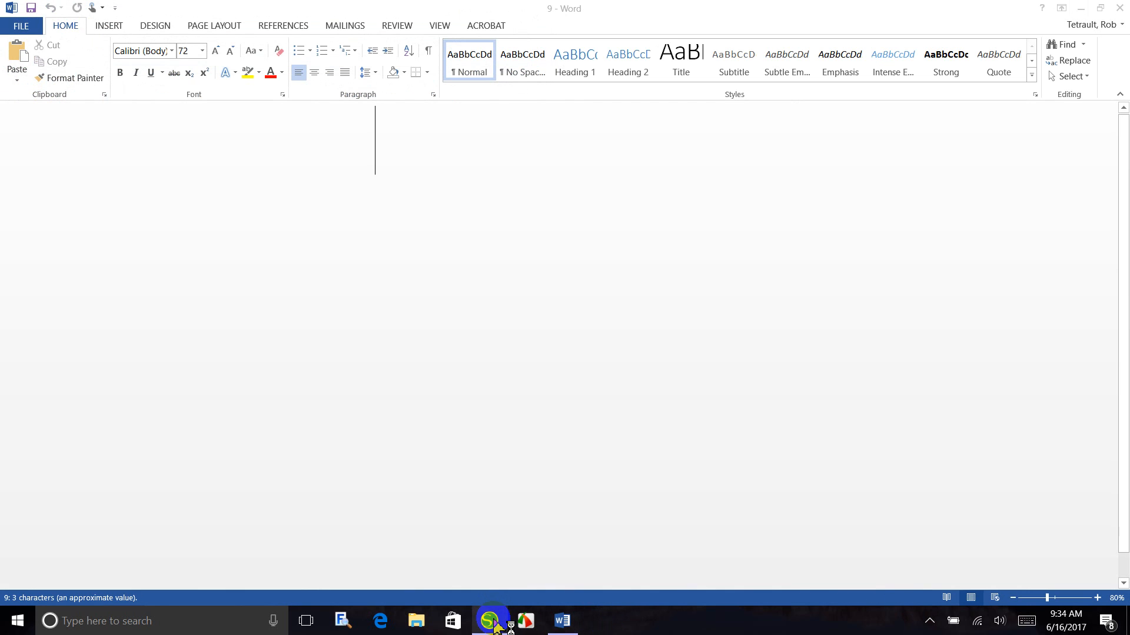
Switch to Silhouette Studio and import the PDF file 9 from the Desktop as vector, ungrouped.
mouse_move(496, 626)
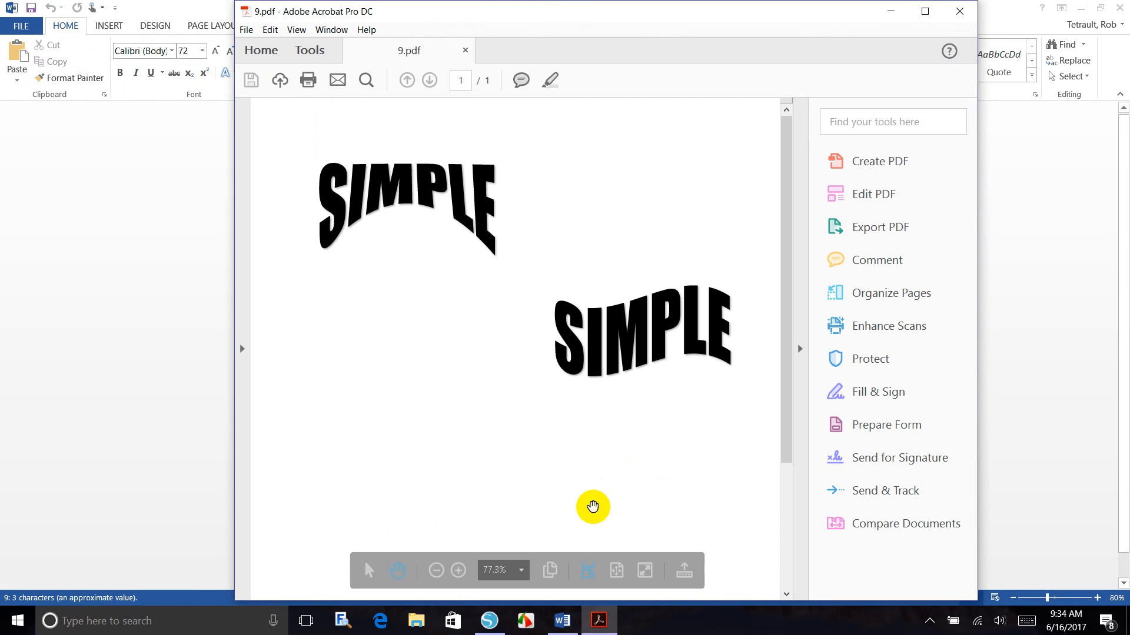
left_click(481, 626)
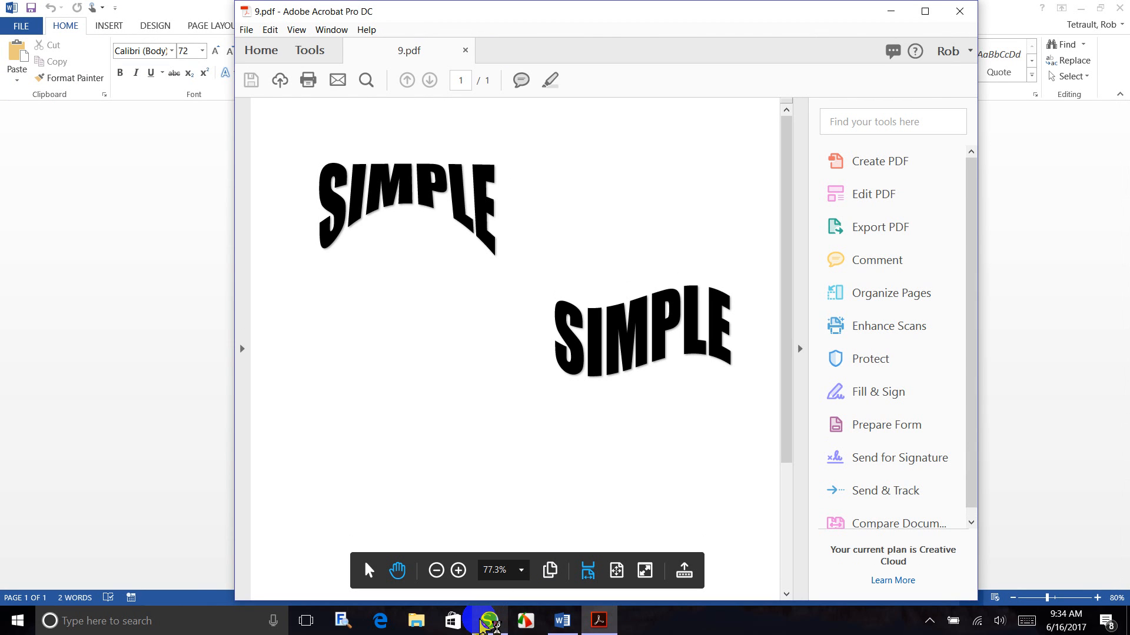
left_click(483, 626)
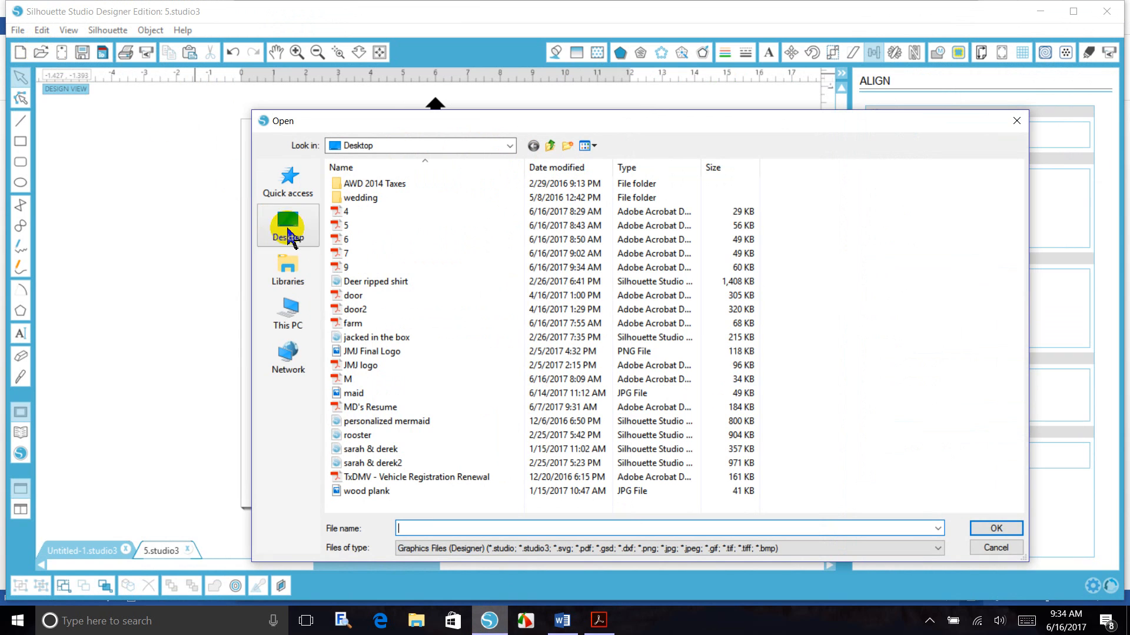
left_click(338, 270)
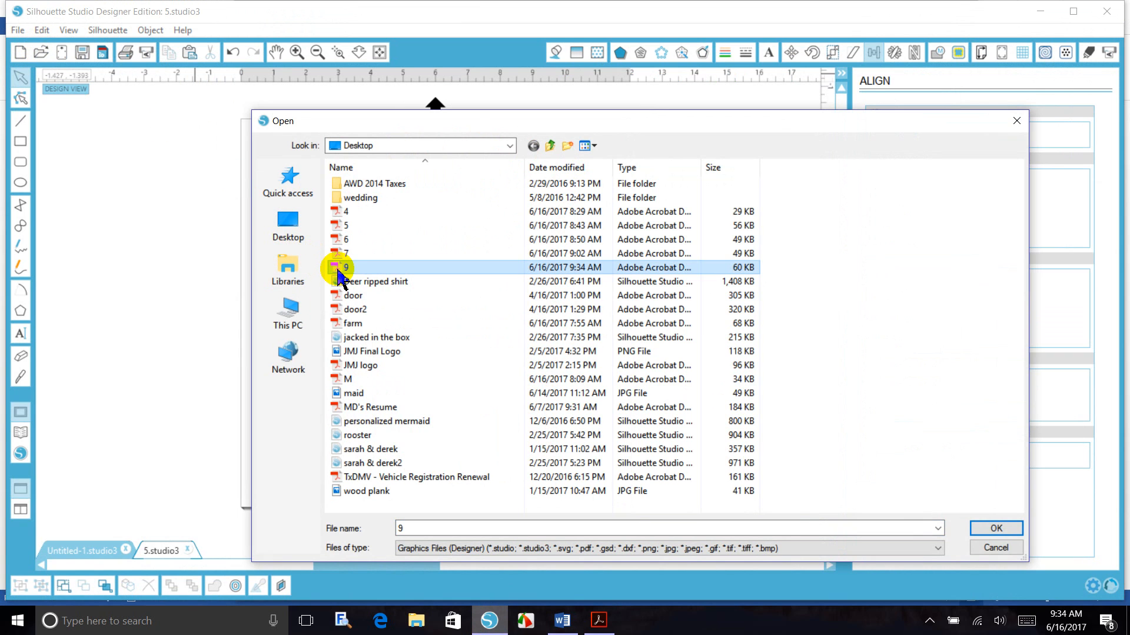
left_click(988, 530)
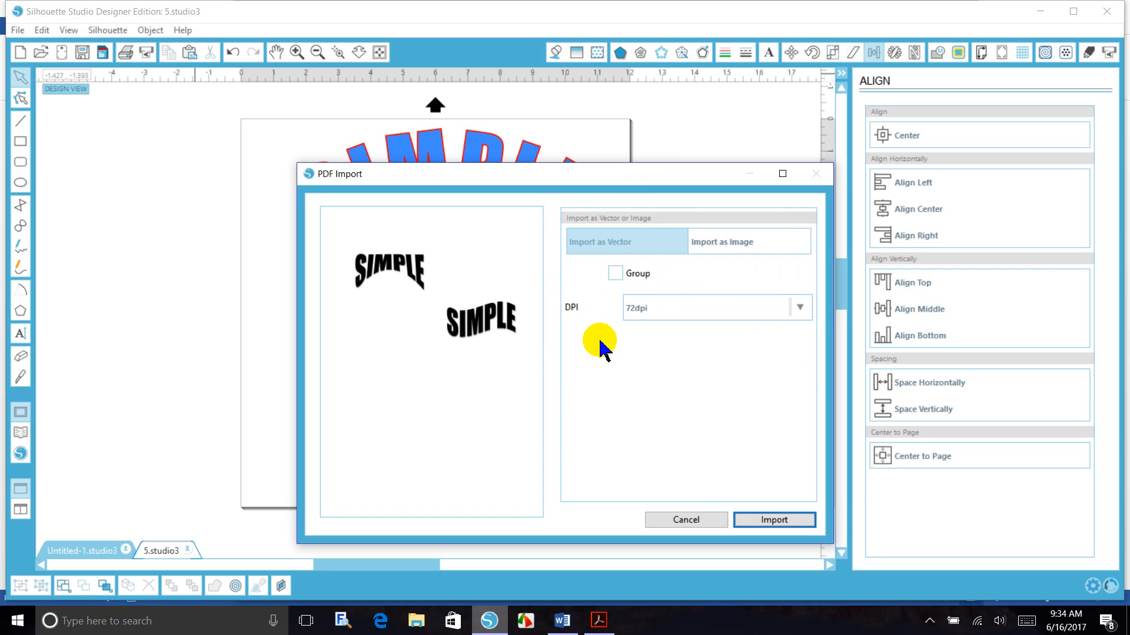
left_click(610, 244)
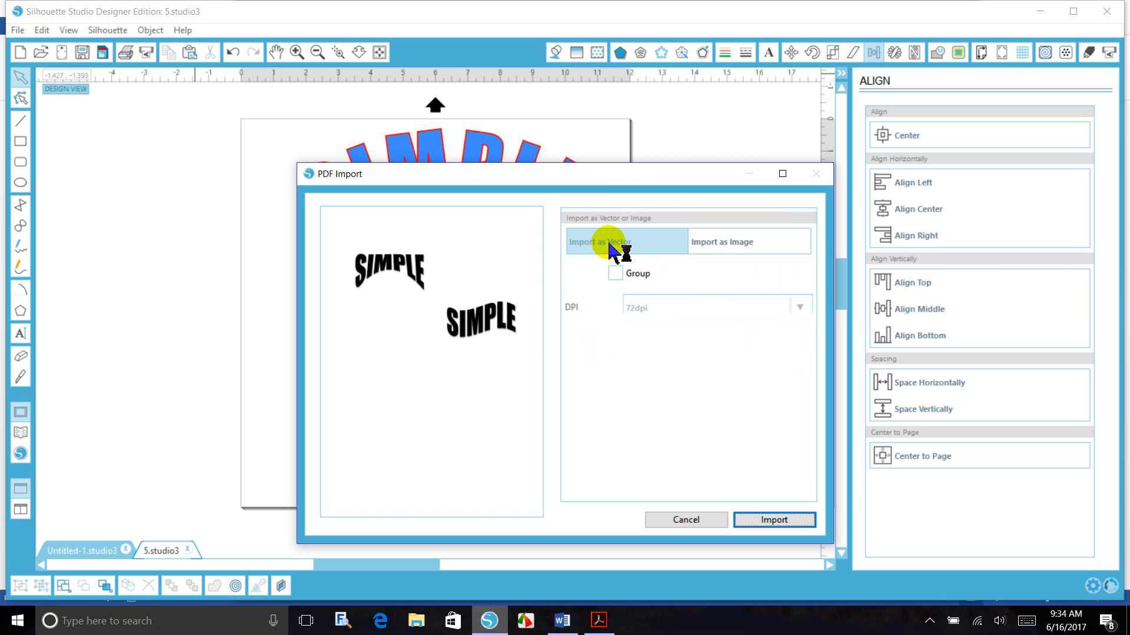
left_click(774, 520)
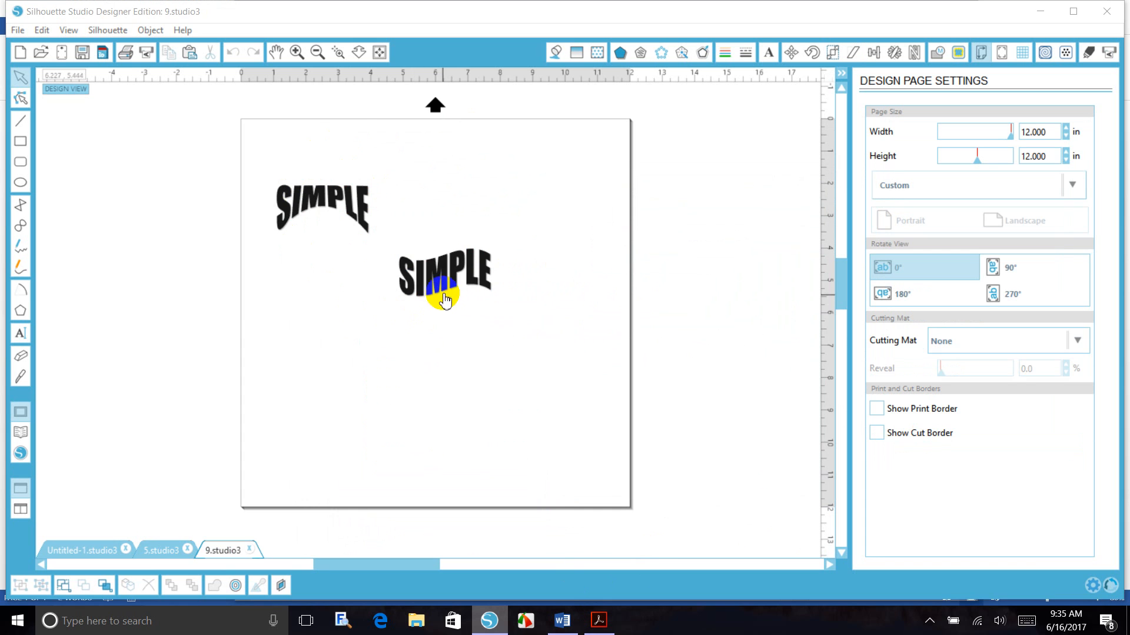
Select the imported SIMPLE artwork and display its cut lines in the cut settings.
right_click(445, 291)
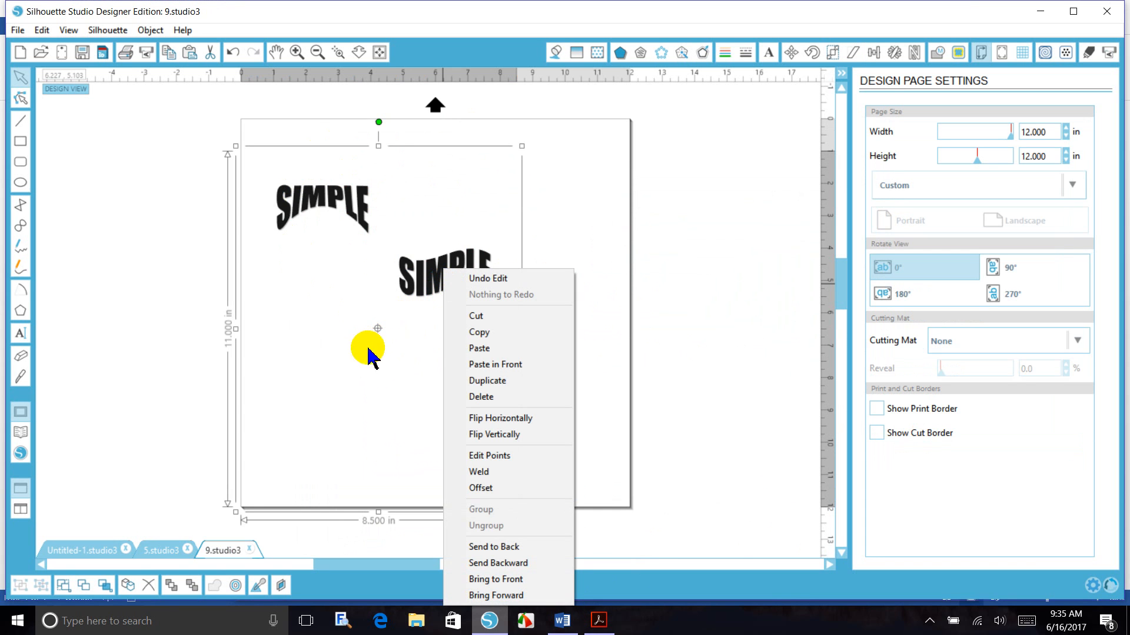
left_click(1089, 52)
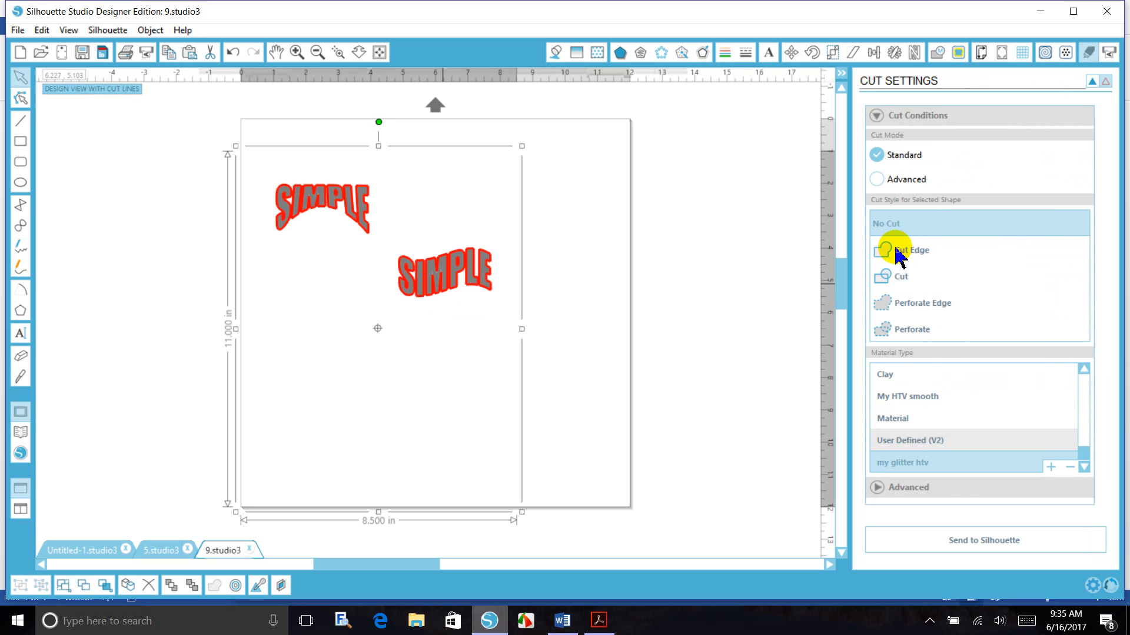
left_click(383, 336)
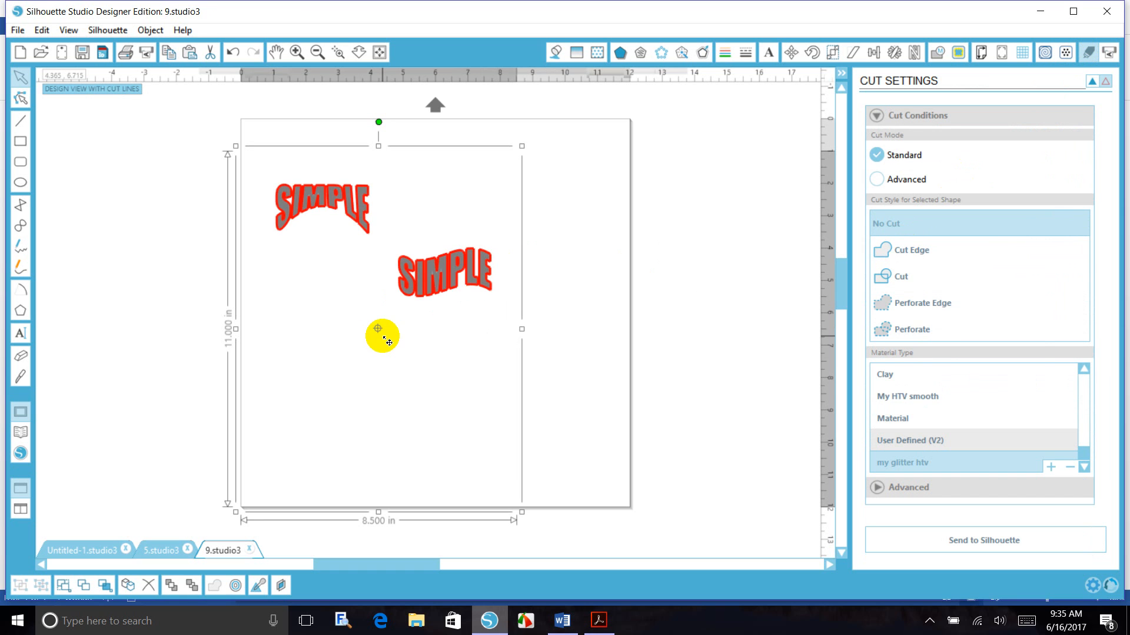
Clear the invisible page-size frames away from the two imported SIMPLE words and turn off the cut line display.
left_click_drag(383, 336, 580, 374)
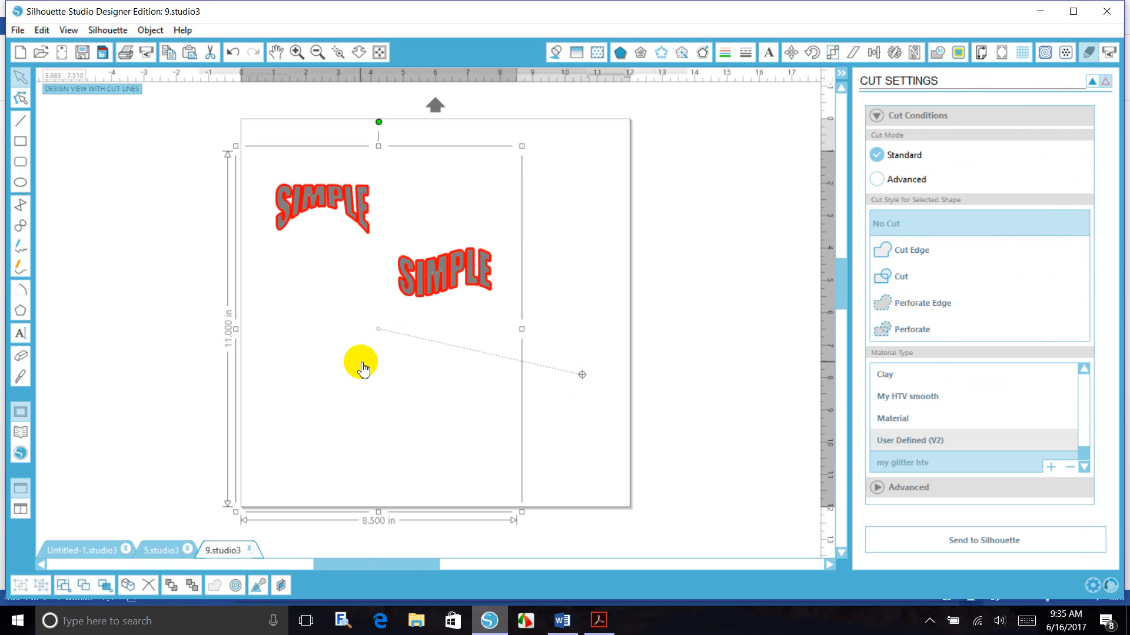
left_click_drag(361, 366, 663, 398)
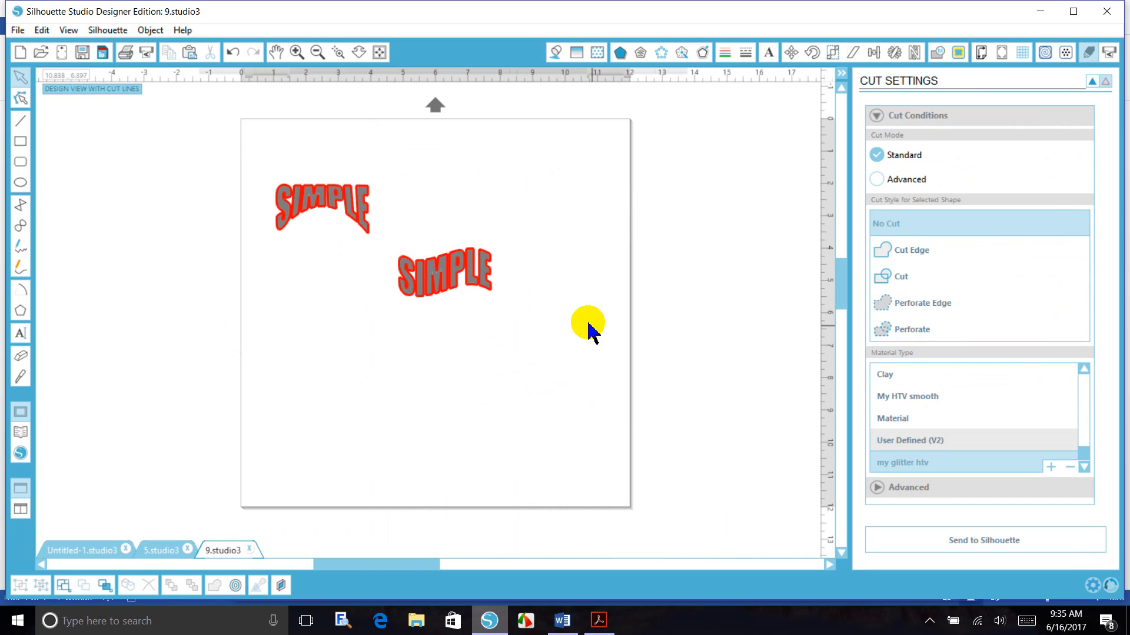
left_click(462, 286)
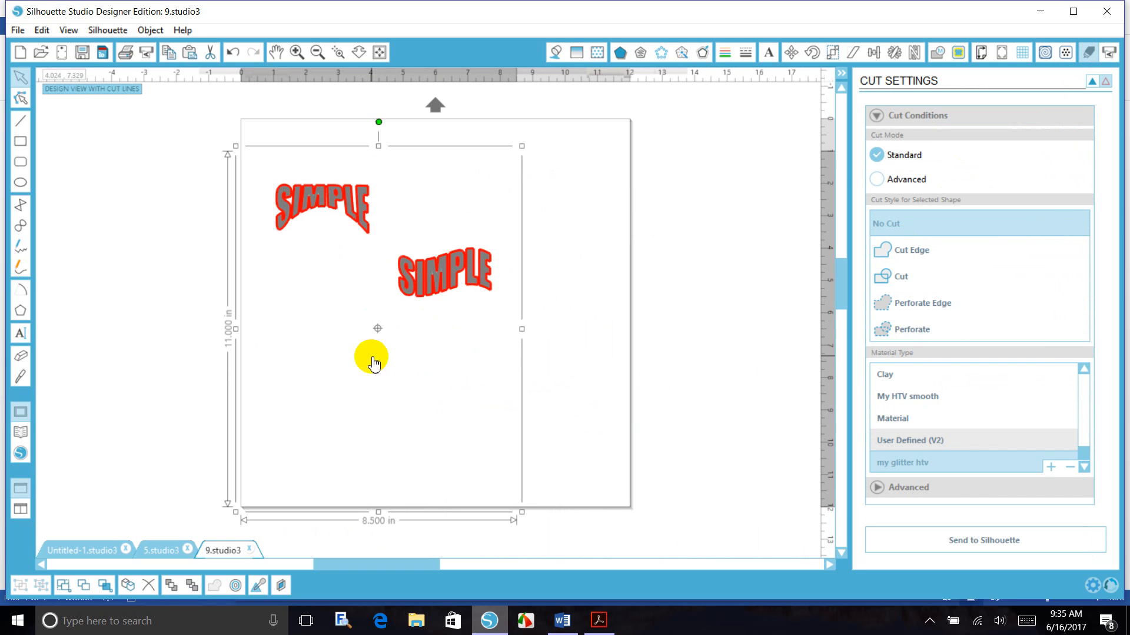
left_click_drag(371, 356, 624, 414)
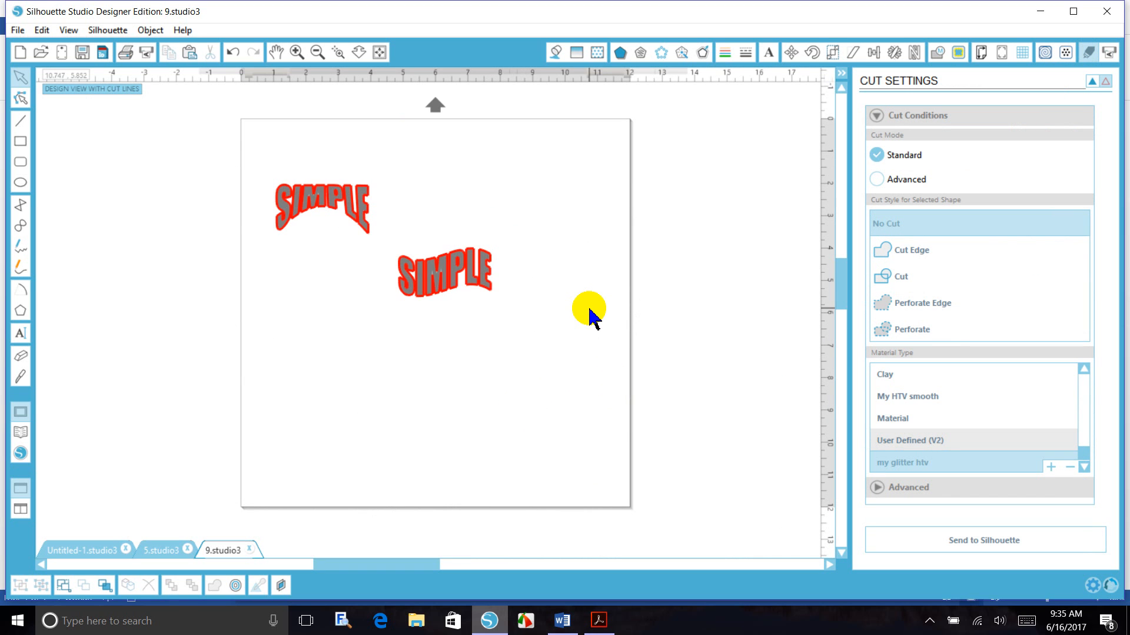
left_click(1093, 82)
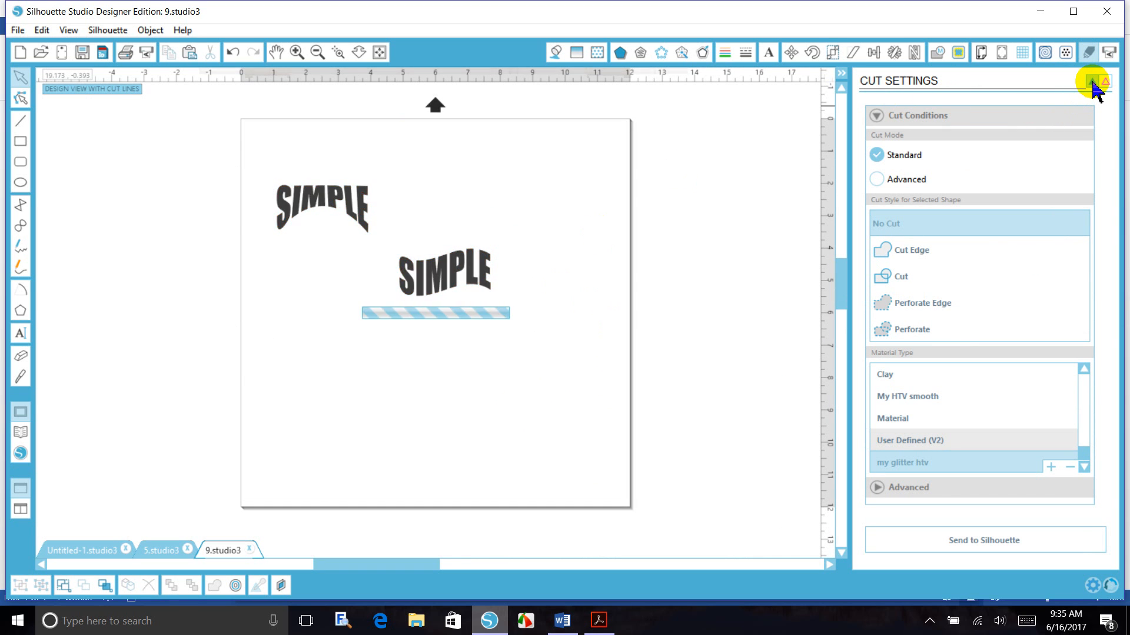
Resize both SIMPLE words vertically, the first to about 1.23 in high and the second to about 1.73 in.
left_click(328, 210)
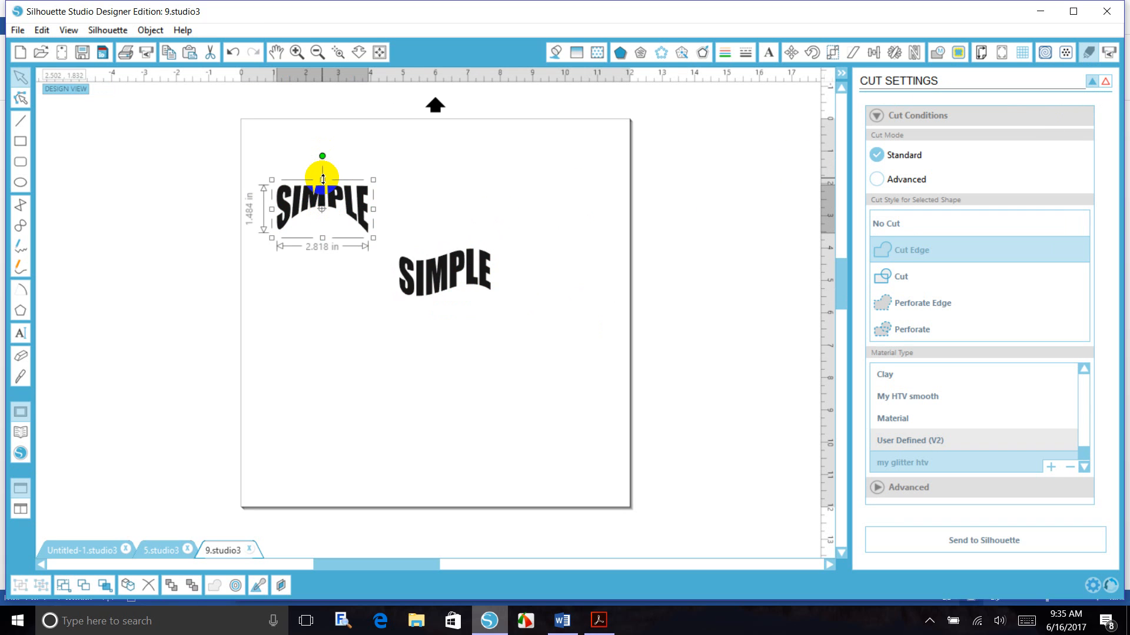
mouse_move(323, 179)
left_mouse_down()
mouse_move(321, 147)
mouse_move(327, 187)
left_mouse_up()
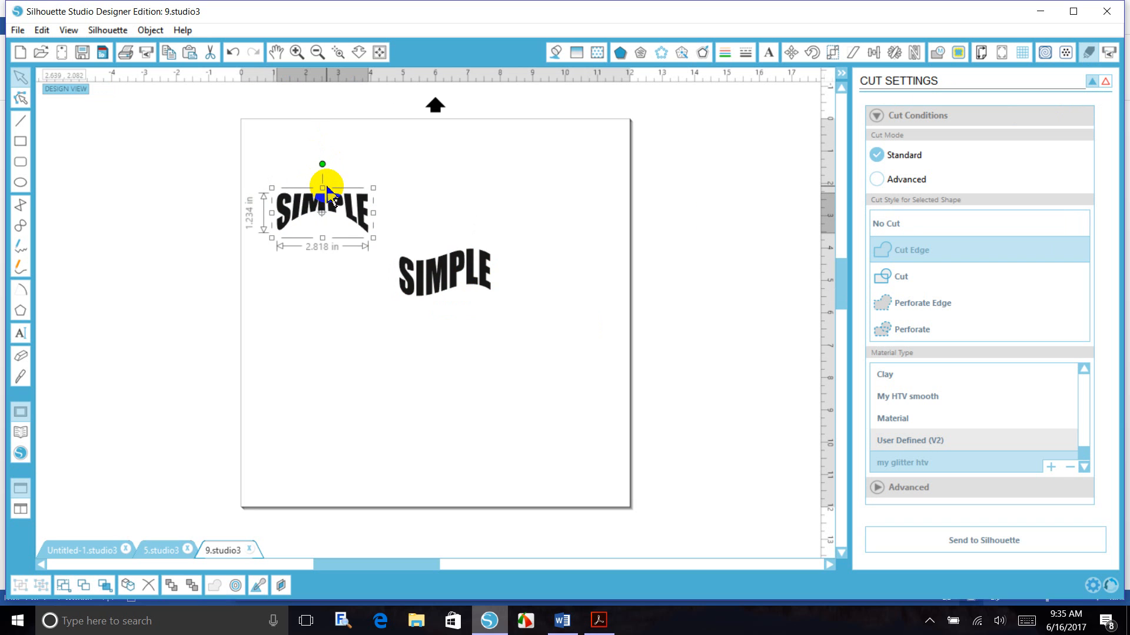
left_click(432, 287)
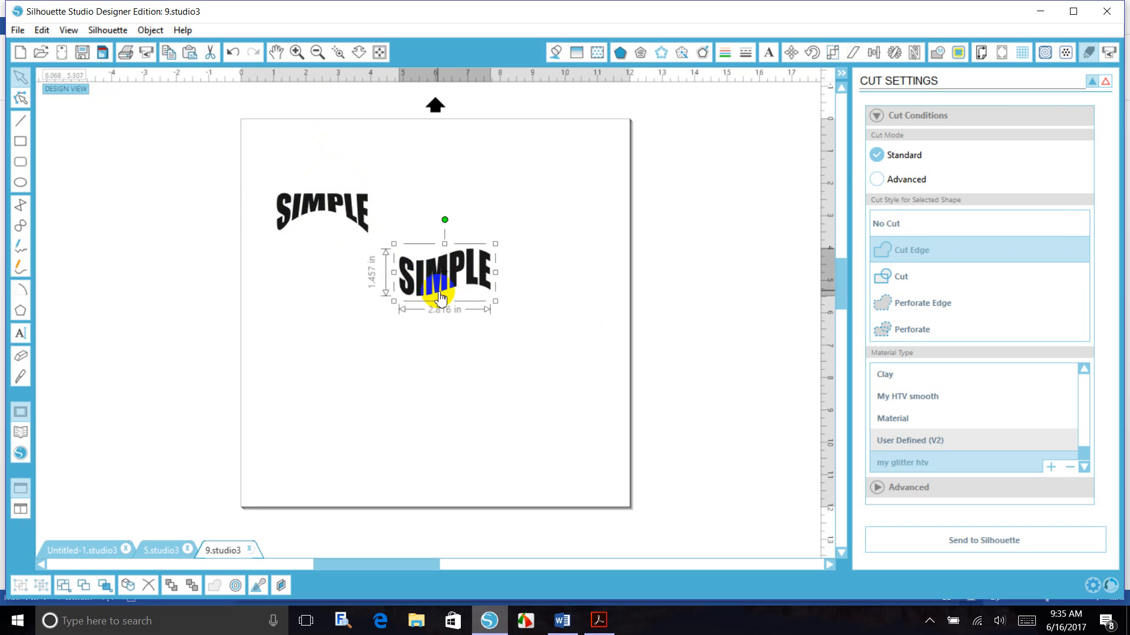
mouse_move(444, 304)
left_mouse_down()
mouse_move(454, 345)
mouse_move(456, 313)
left_mouse_up()
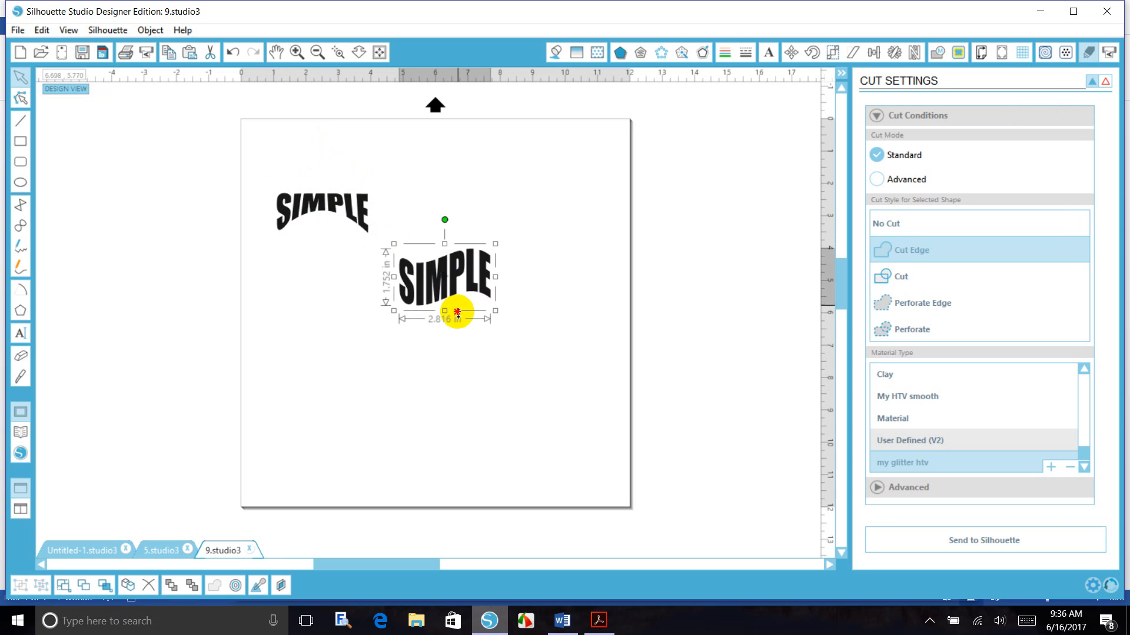
Move the second SIMPLE word farther from the first and fill it with medium blue.
left_click_drag(494, 264, 579, 255)
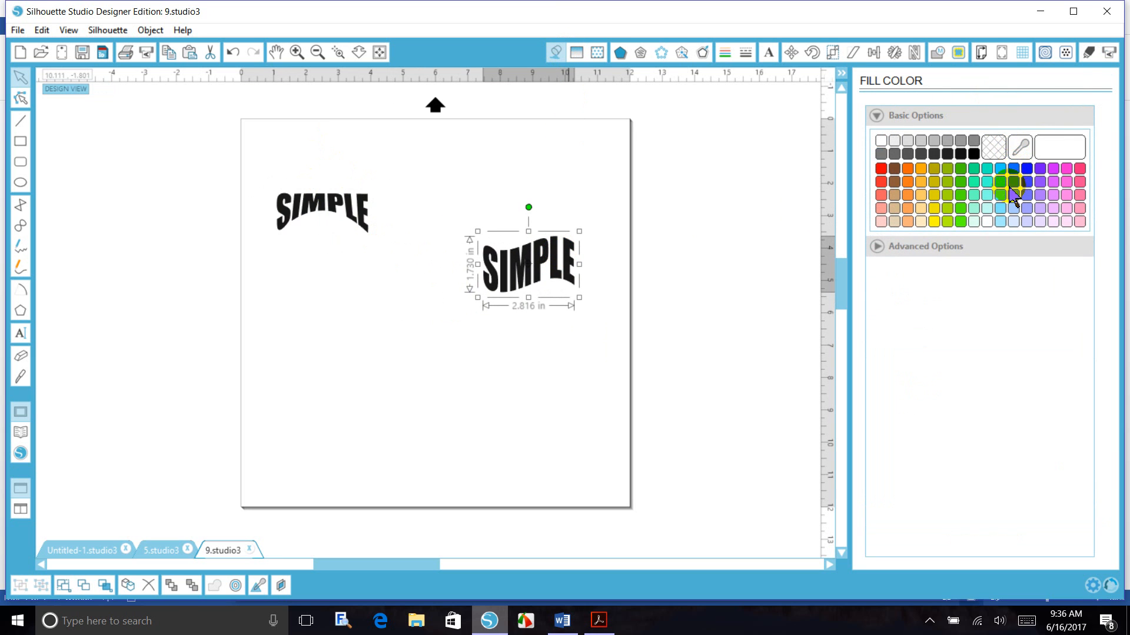
left_click(1013, 183)
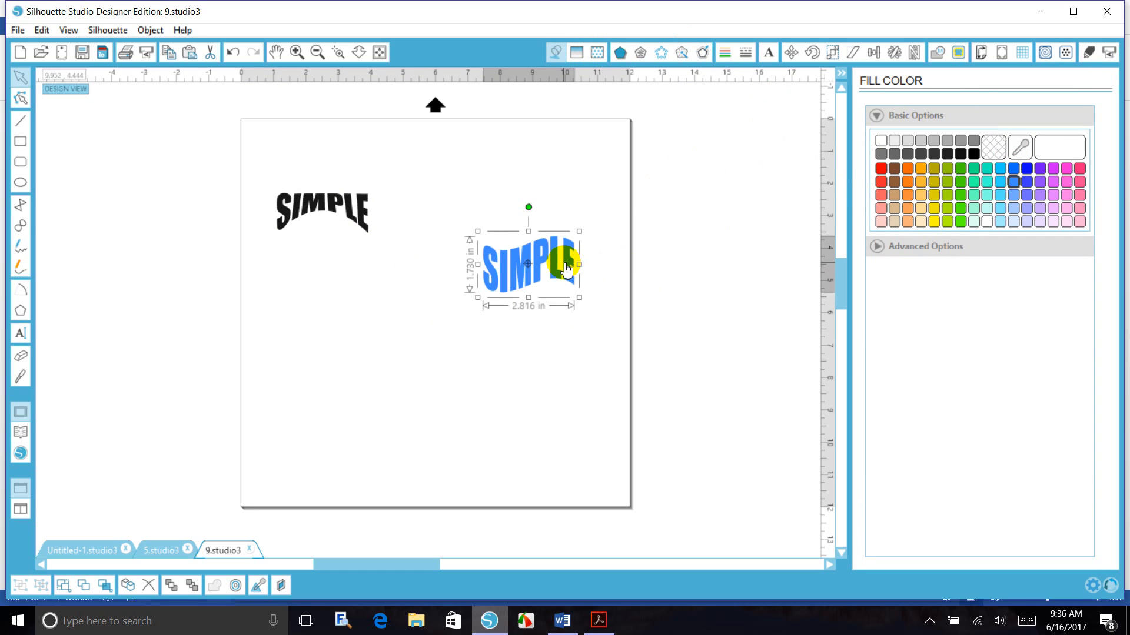
left_click_drag(563, 265, 538, 265)
Release the compound path of the blue SIMPLE word to separate its letters.
right_click(539, 269)
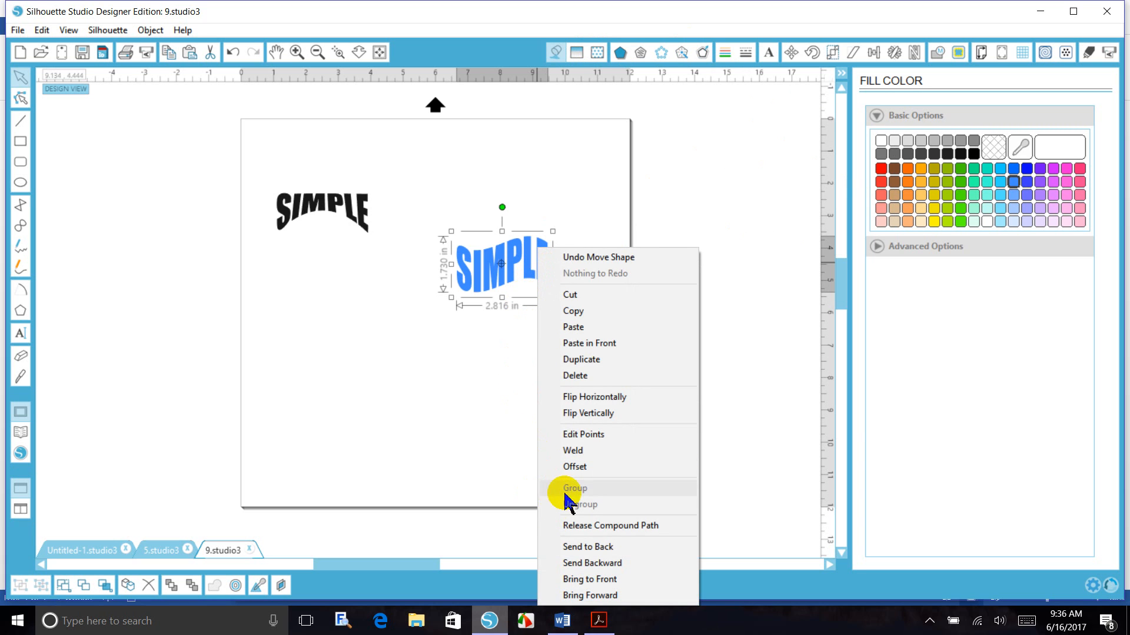
left_click(518, 441)
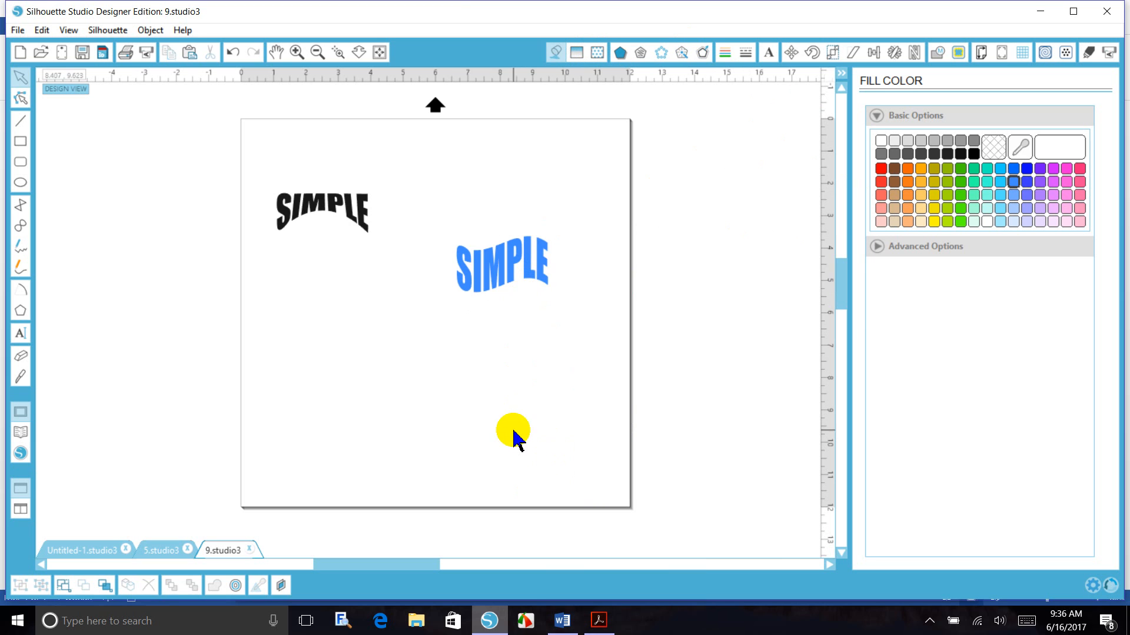
left_click(513, 268)
right_click(516, 271)
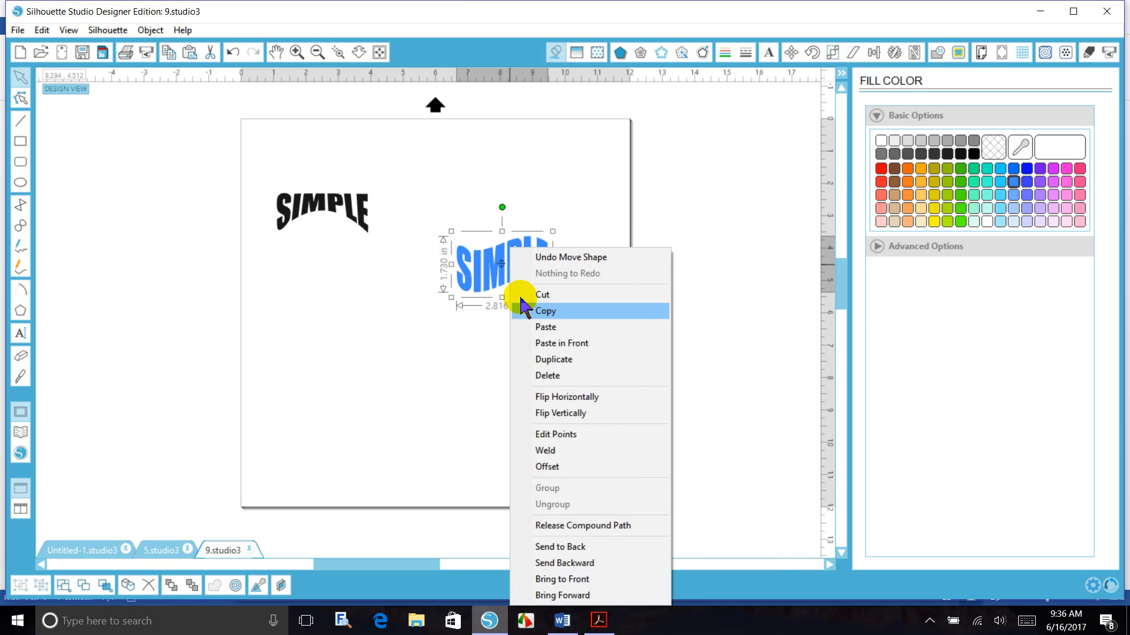
left_click(565, 526)
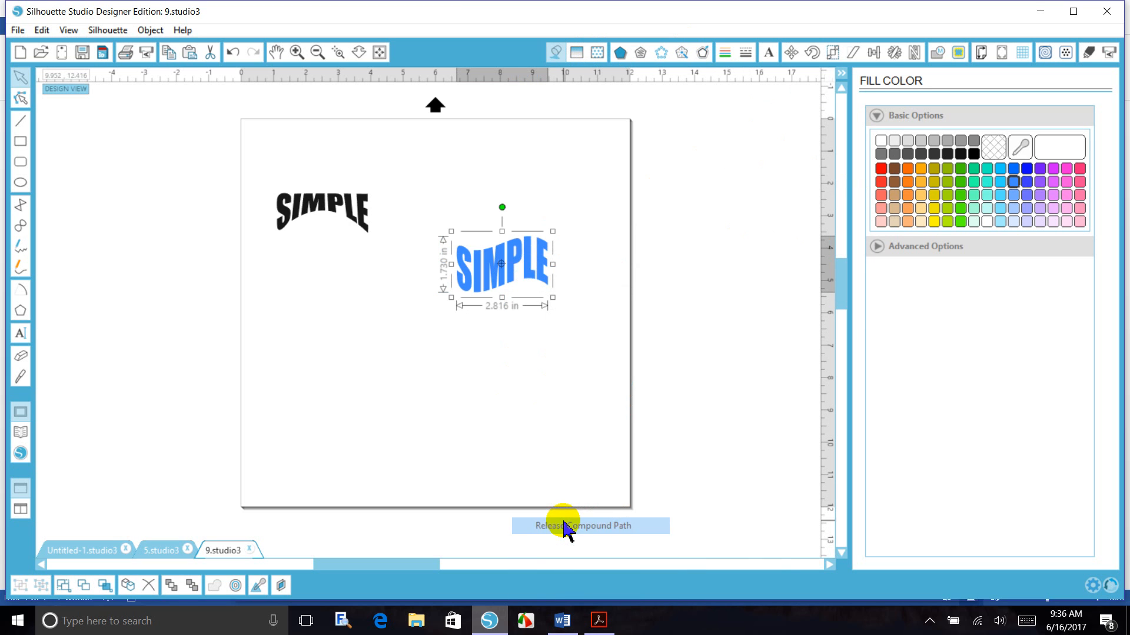
left_click(571, 439)
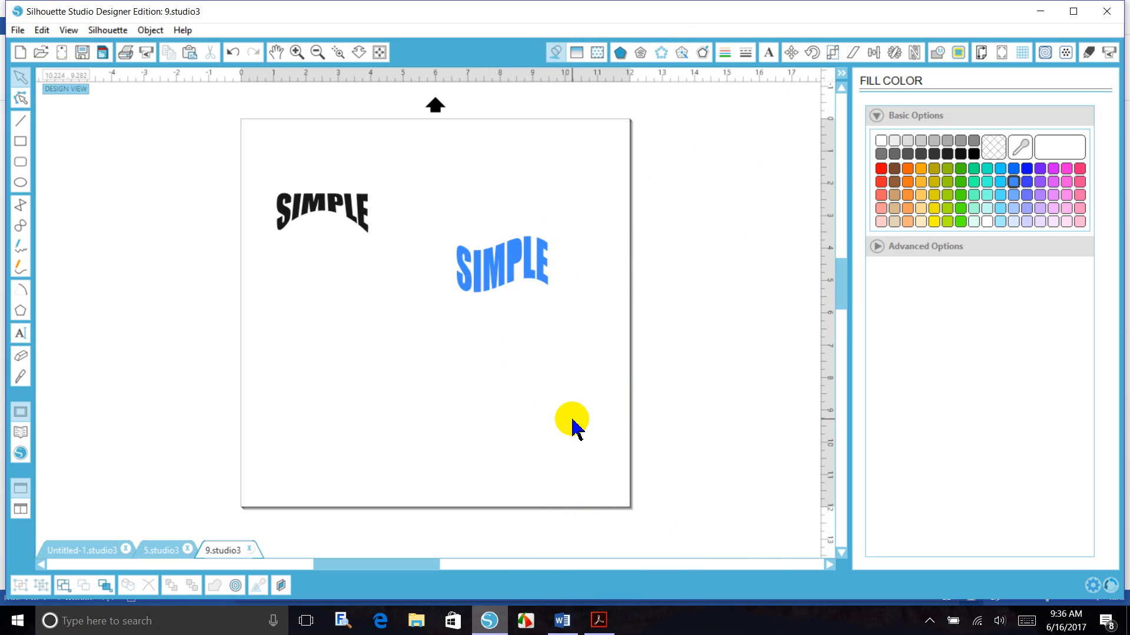
Make a compound path from the parts of the blue letter P so its centre is cut out.
left_click(515, 246)
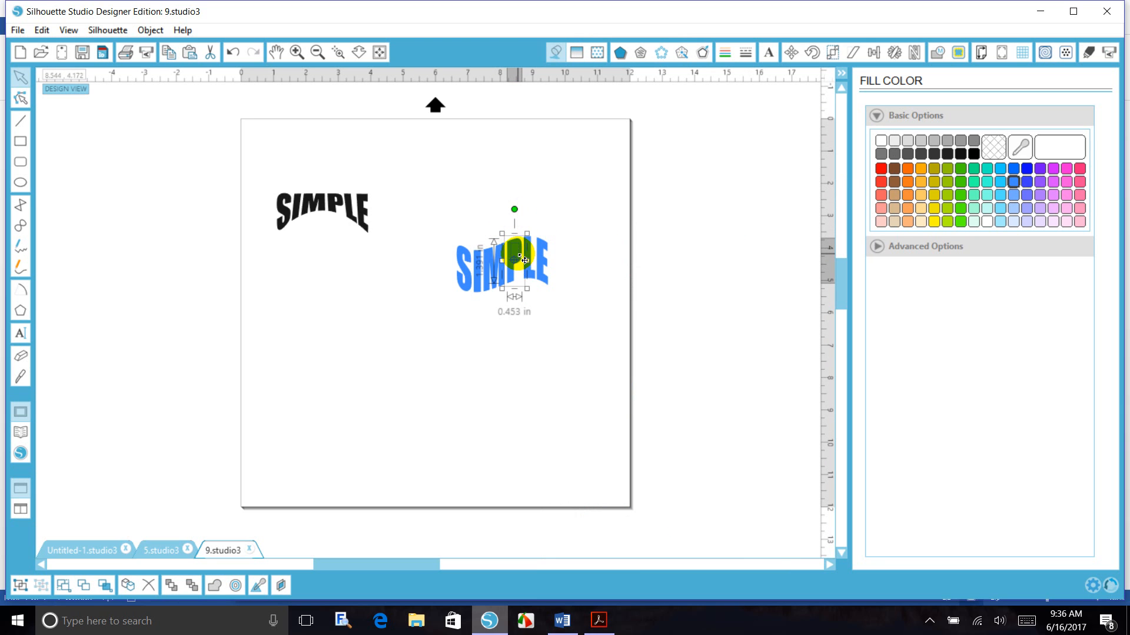
right_click(520, 259)
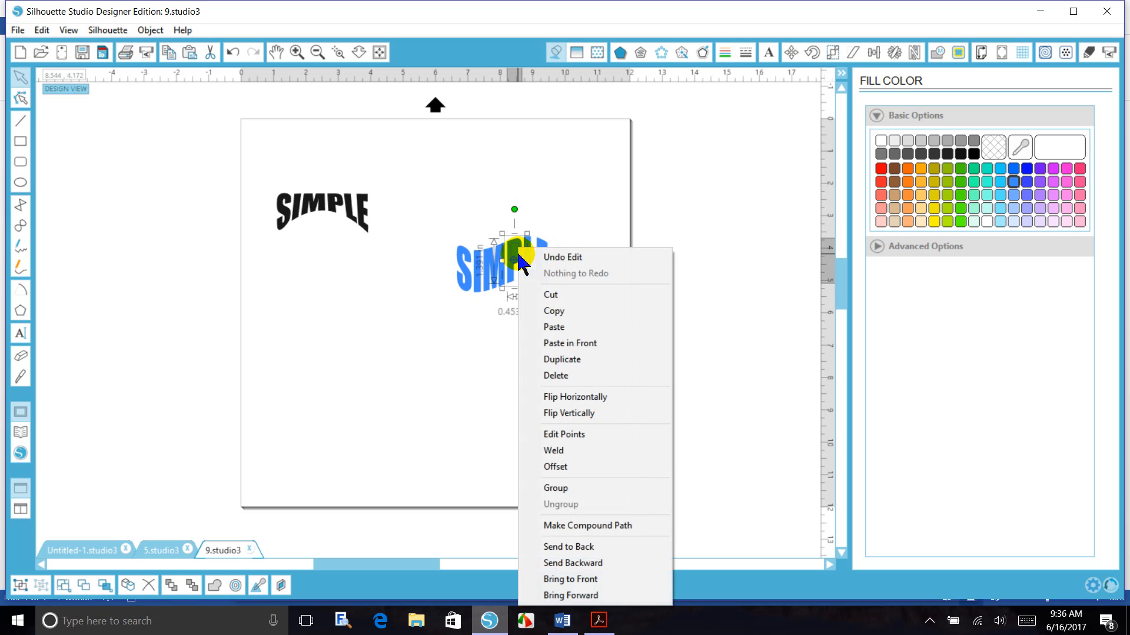
left_click(588, 526)
left_click(584, 442)
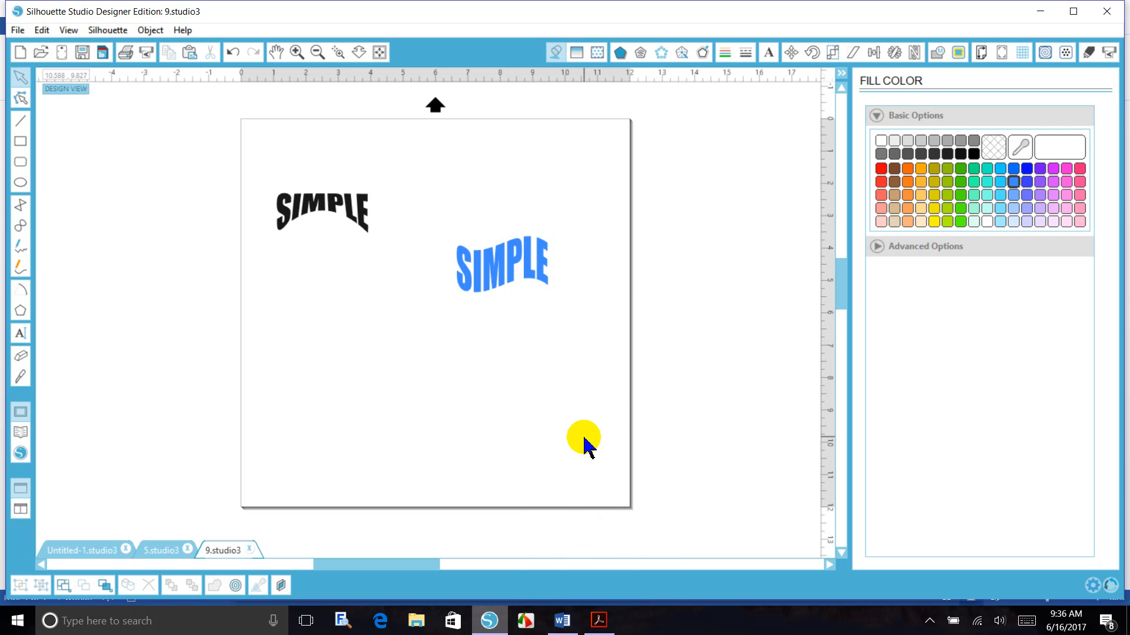
Select the separate letter E of the blue word and shift it slightly on its own.
left_click(550, 288)
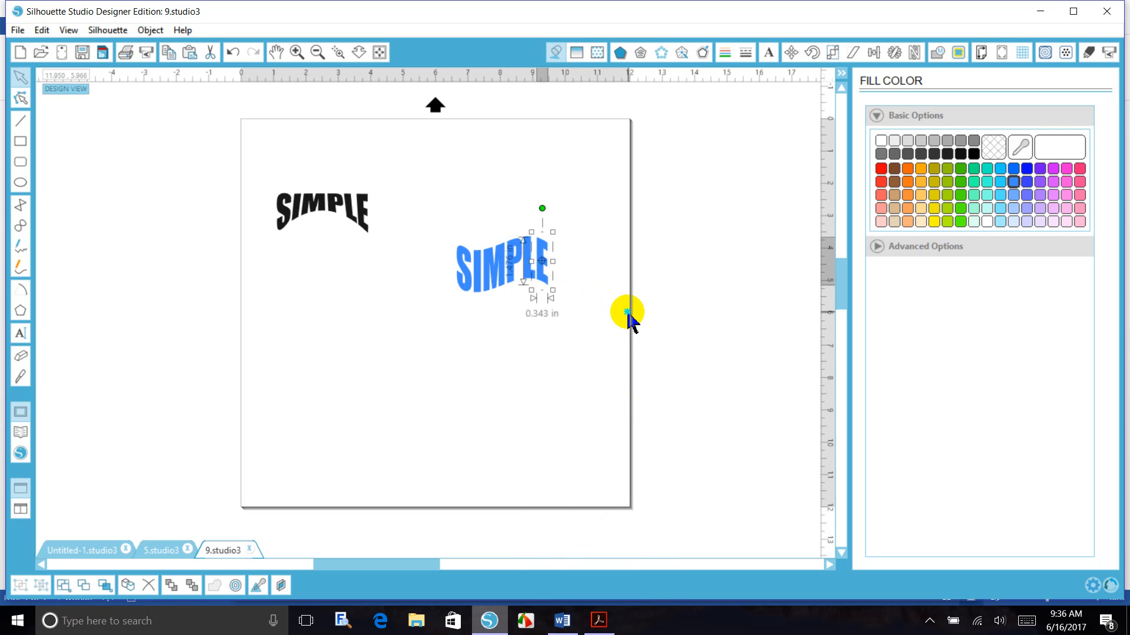
right_click(595, 294)
mouse_move(541, 263)
left_mouse_down()
mouse_move(590, 294)
mouse_move(568, 282)
mouse_move(595, 285)
mouse_move(546, 285)
left_mouse_up()
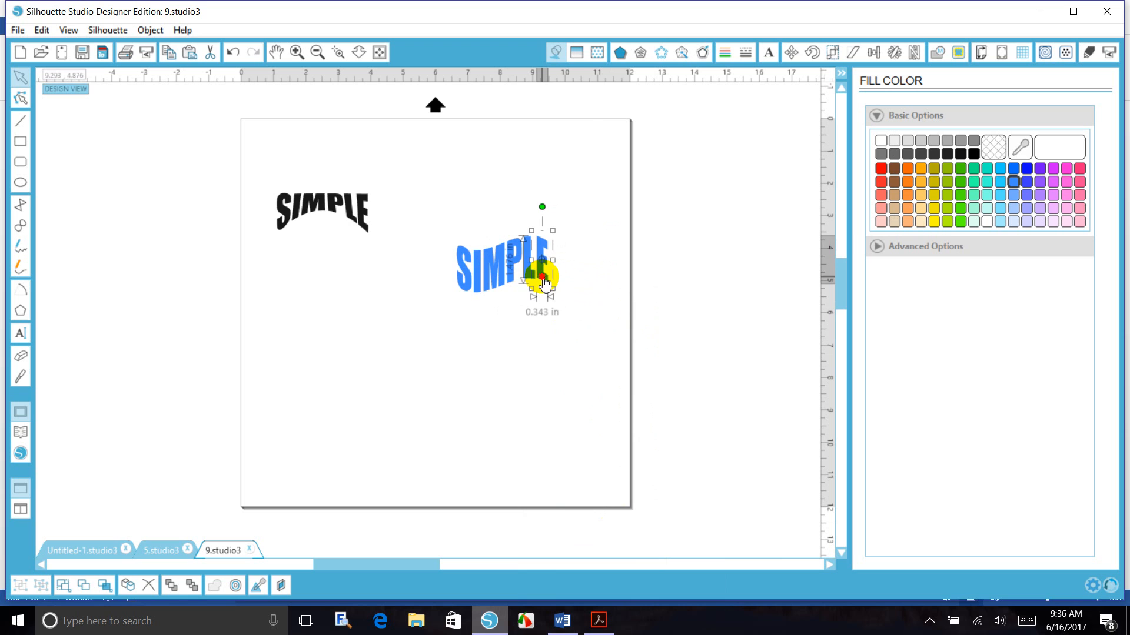
left_click(606, 319)
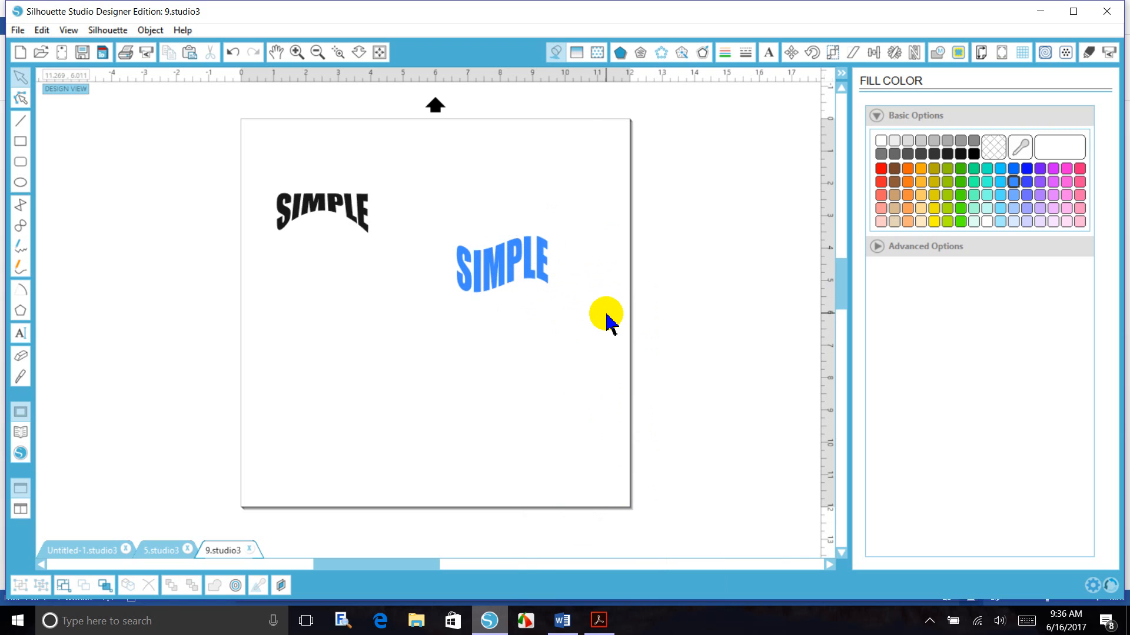
Open the PDF file 9 from the Desktop again, importing it as an image.
left_click(41, 53)
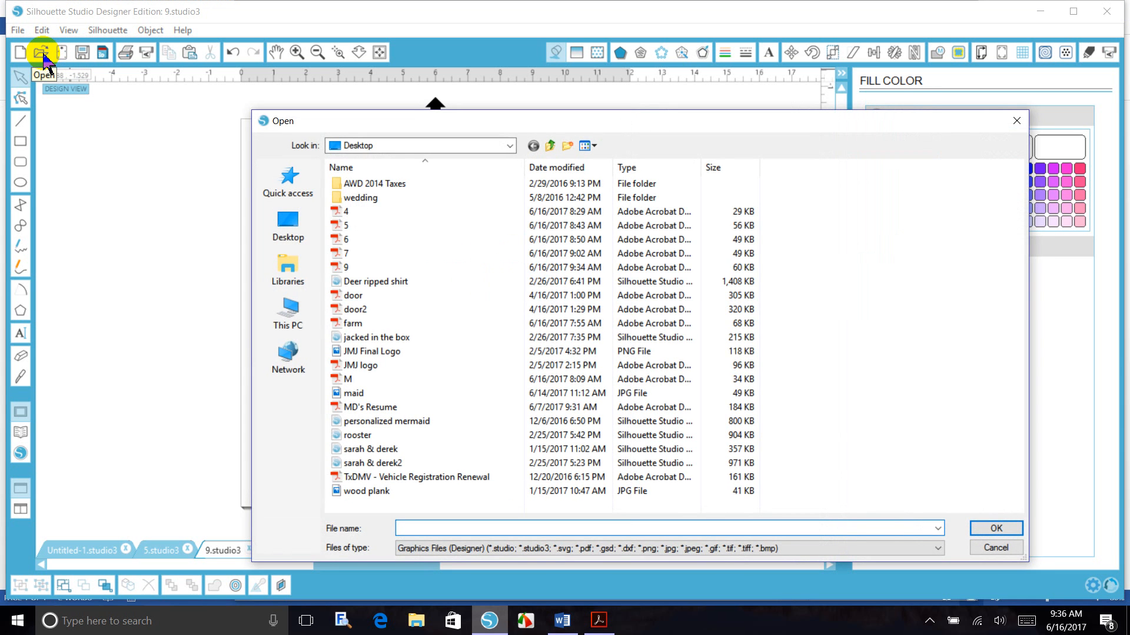
left_click(347, 268)
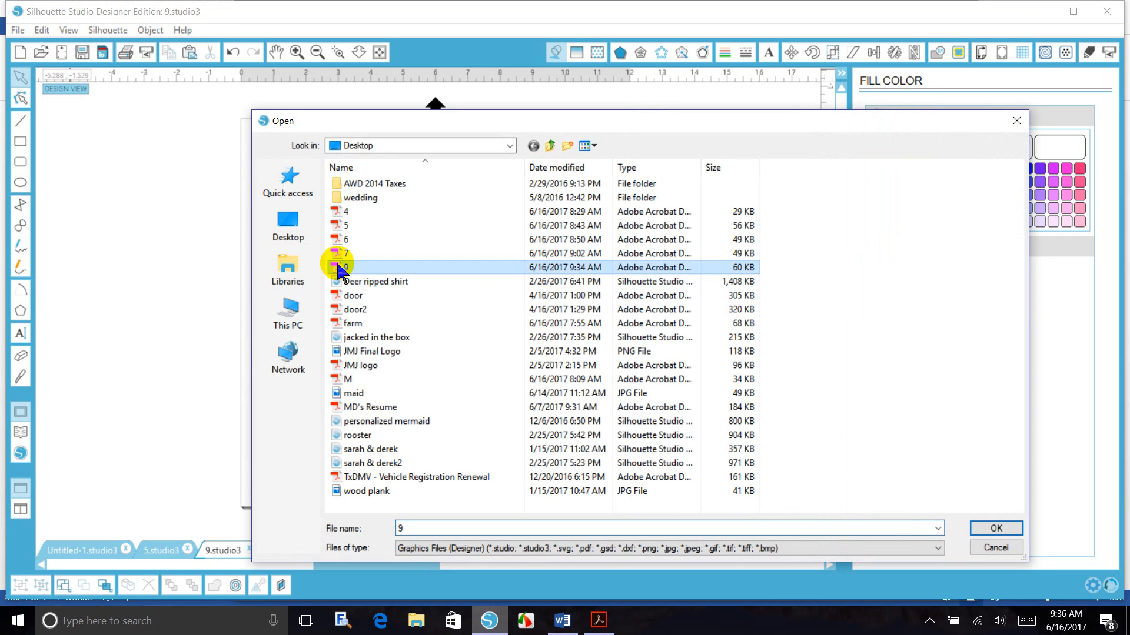
left_click(997, 529)
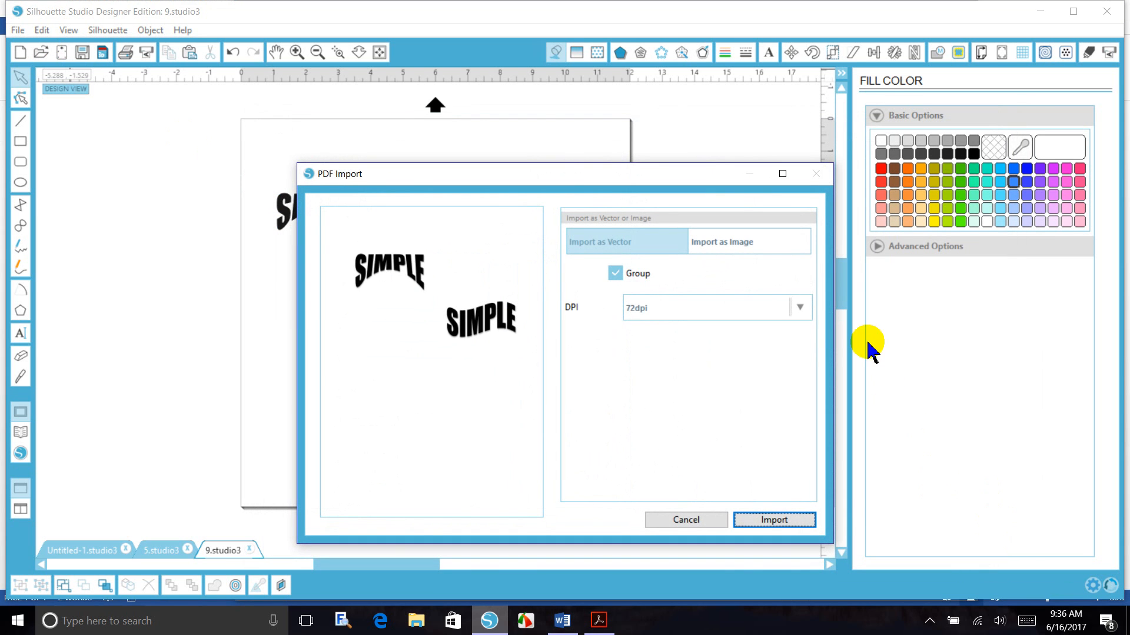
left_click(756, 243)
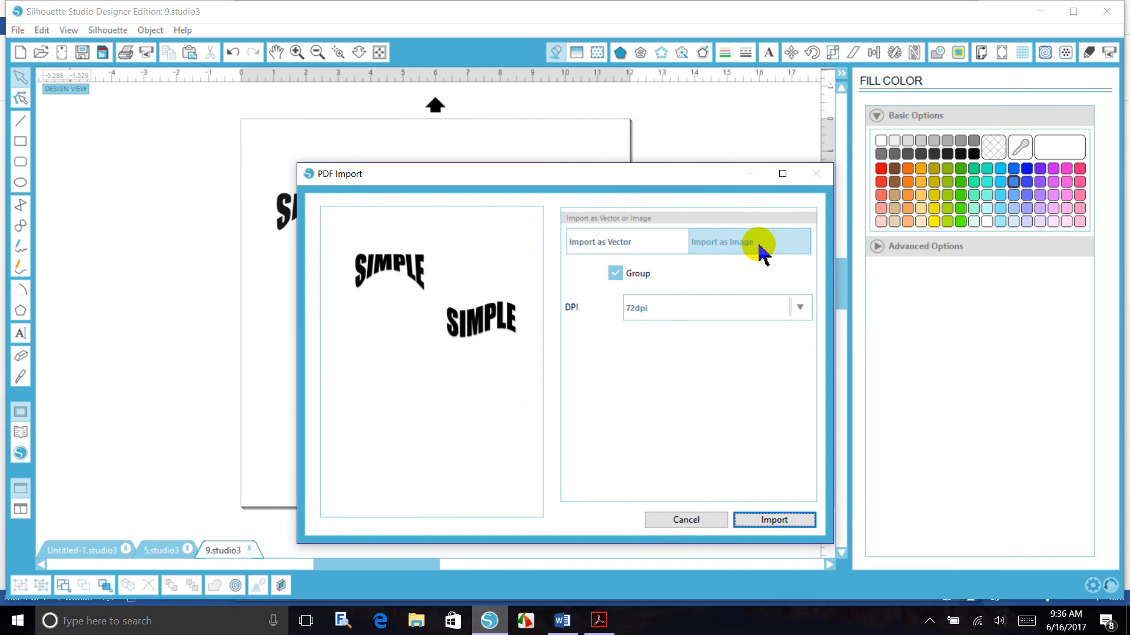
left_click(773, 519)
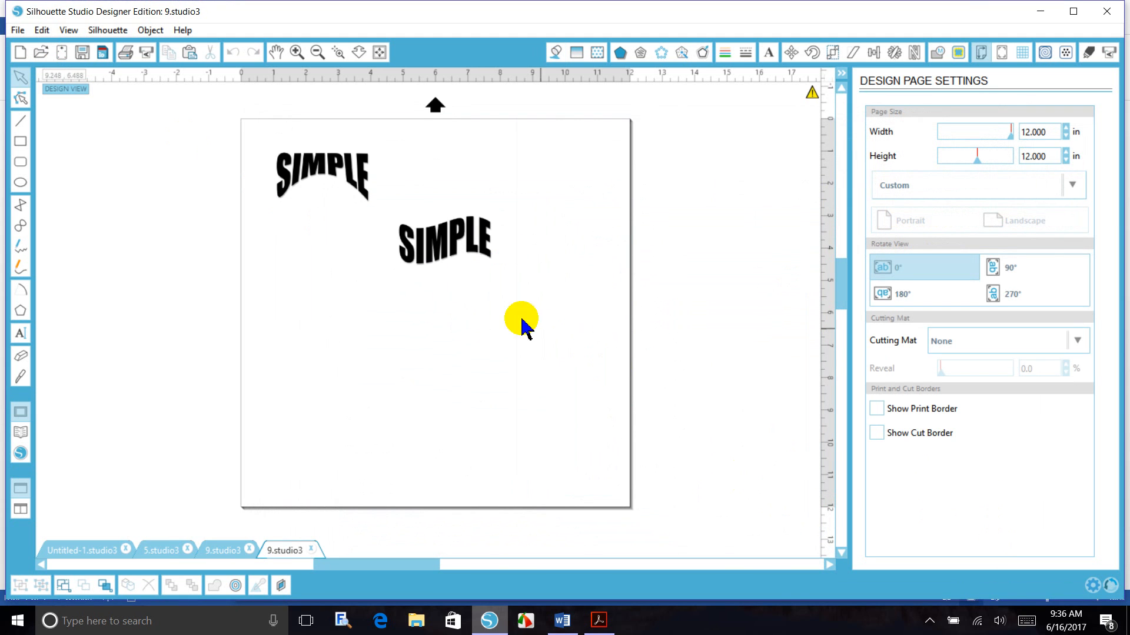
Move the imported SIMPLE page image across the design page and set its cut style to Cut Edge.
left_click(455, 237)
right_click(545, 334)
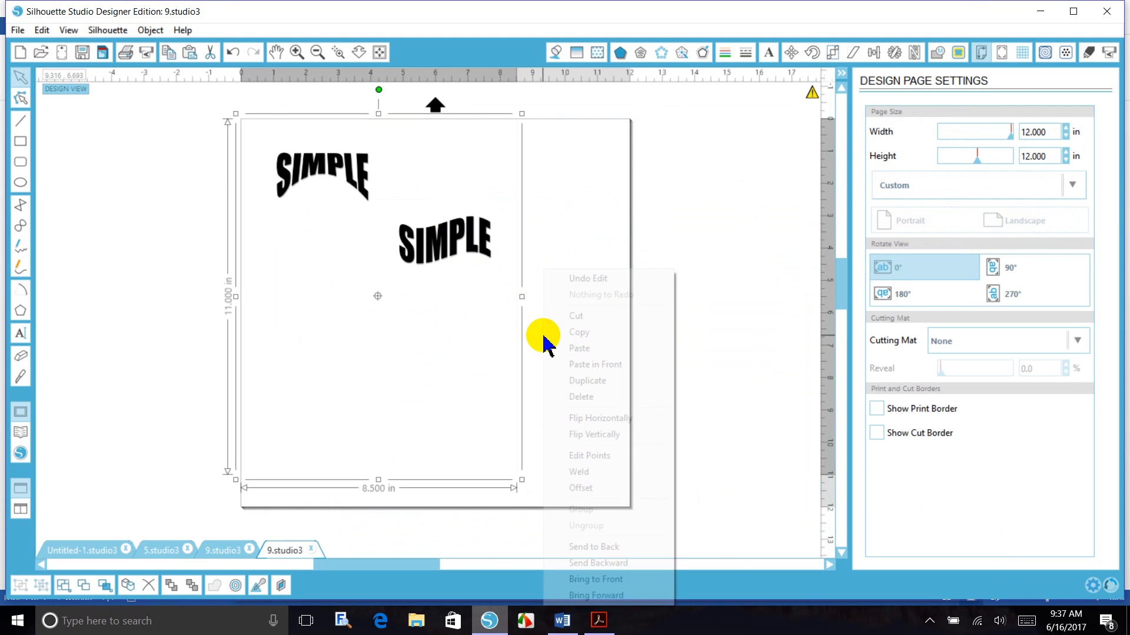
left_click_drag(470, 255, 516, 284)
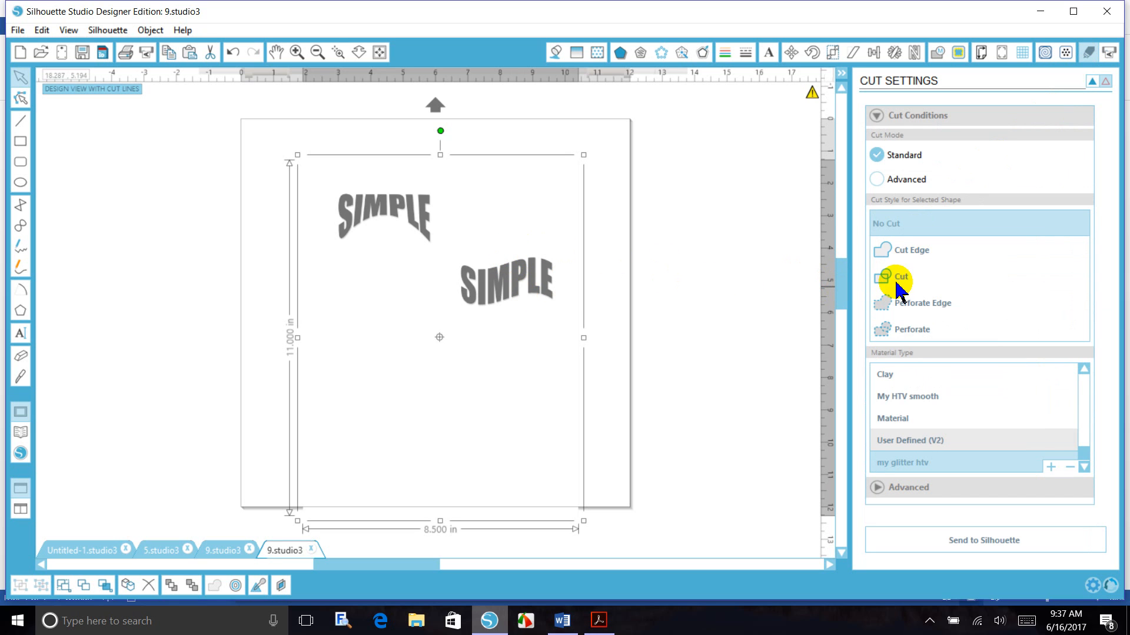
left_click(899, 255)
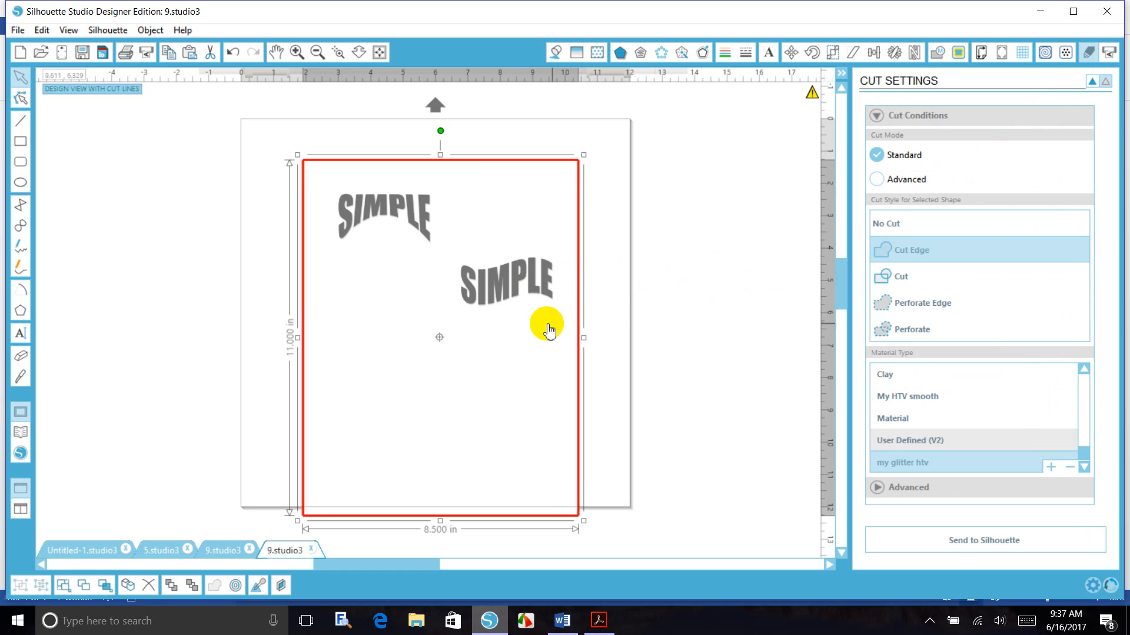
right_click(753, 220)
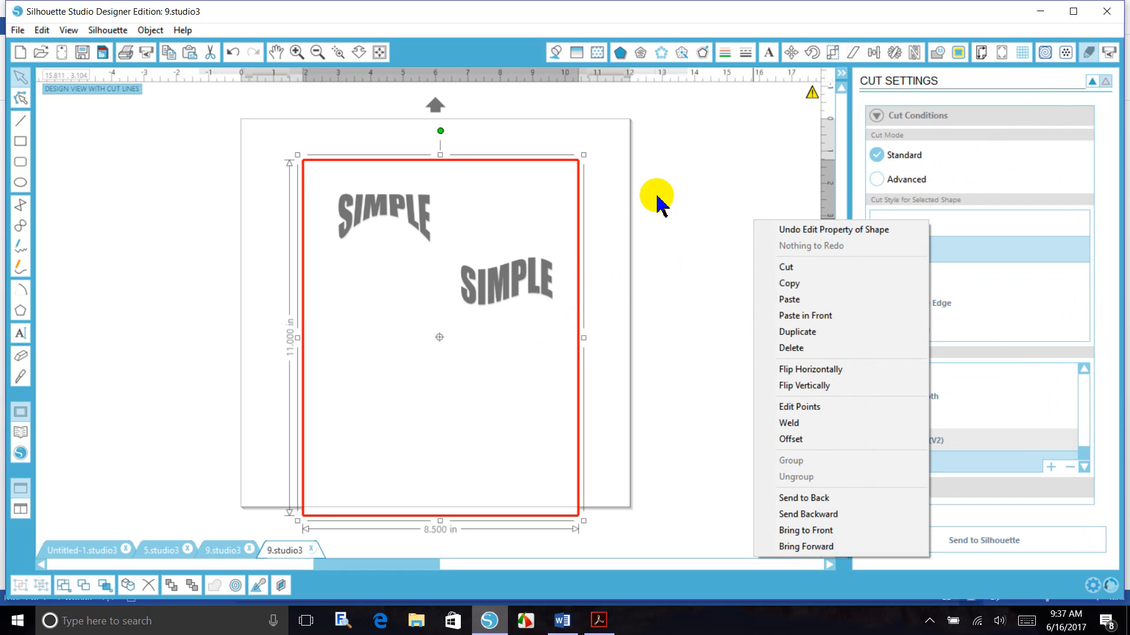
Select a trace area about 8.0 by 4.9 in around both black SIMPLE words of the imported image.
left_click(956, 53)
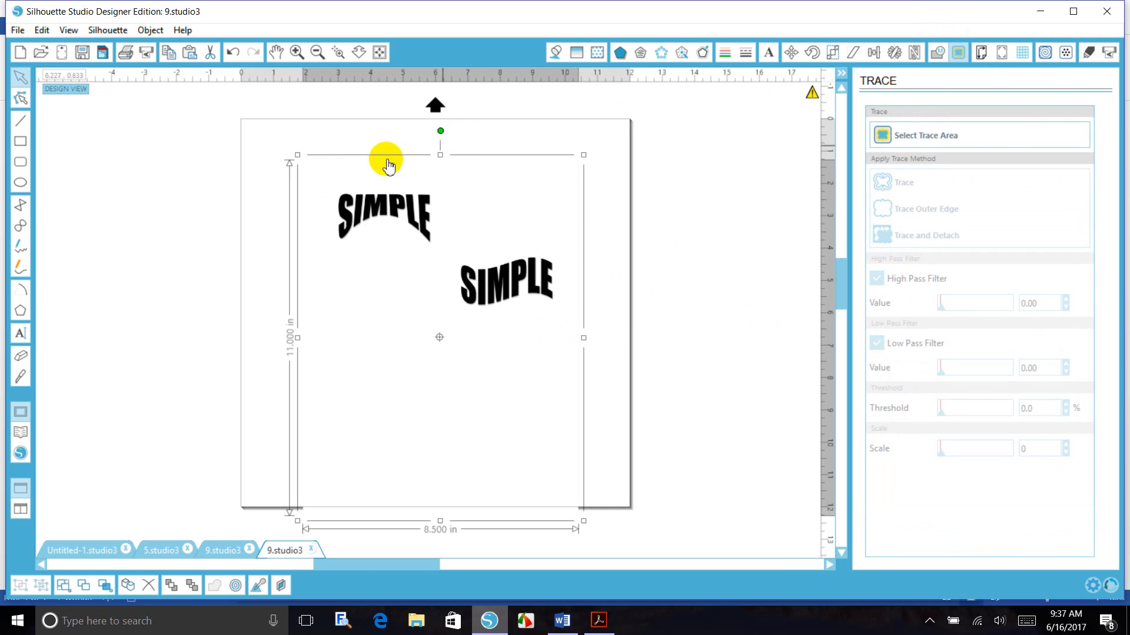
left_click(895, 134)
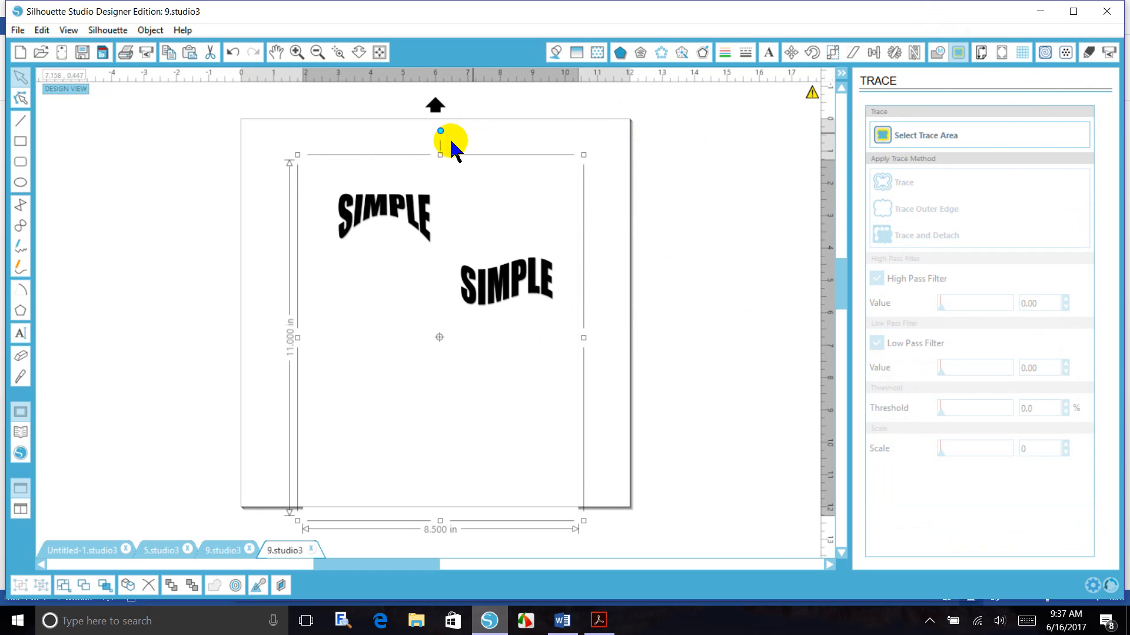
right_click(435, 256)
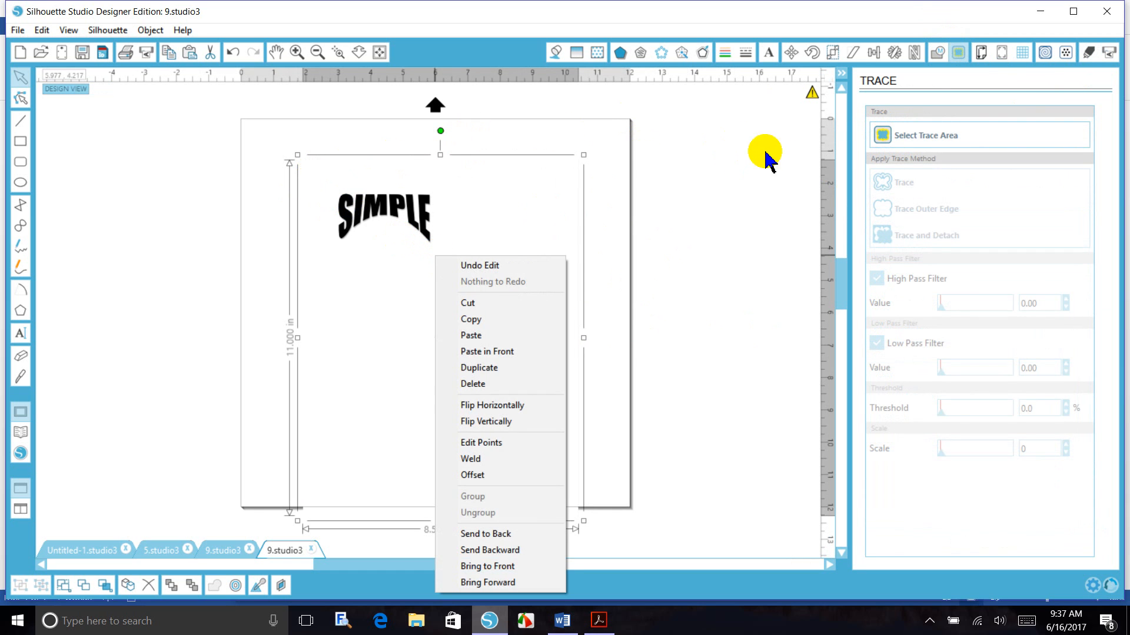
left_click(866, 140)
left_click(866, 140)
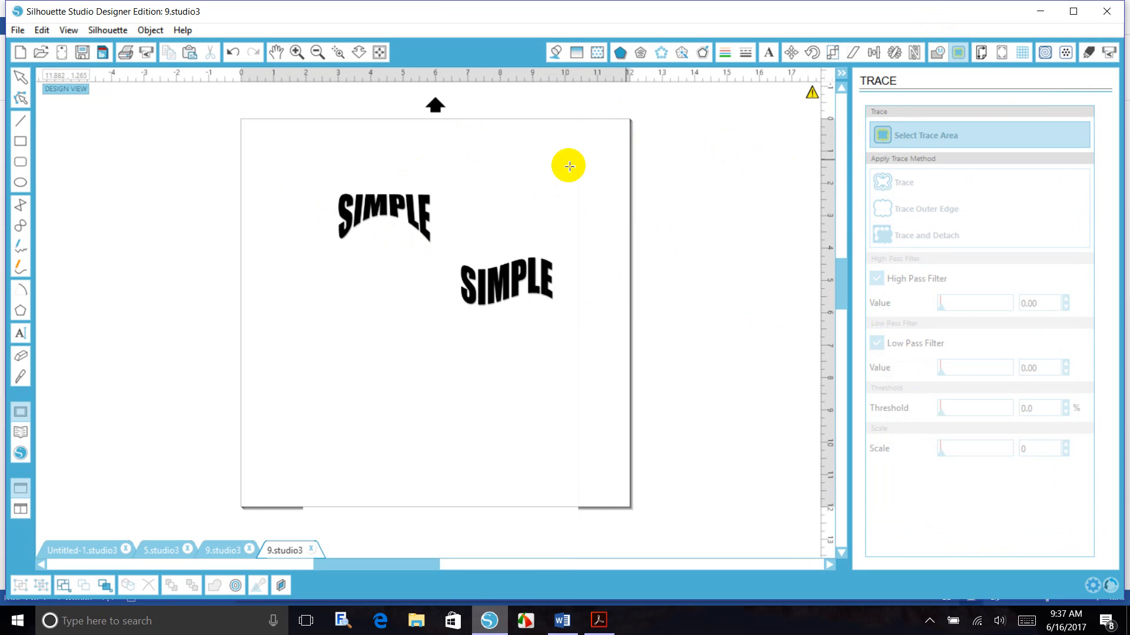
left_click_drag(321, 182, 580, 340)
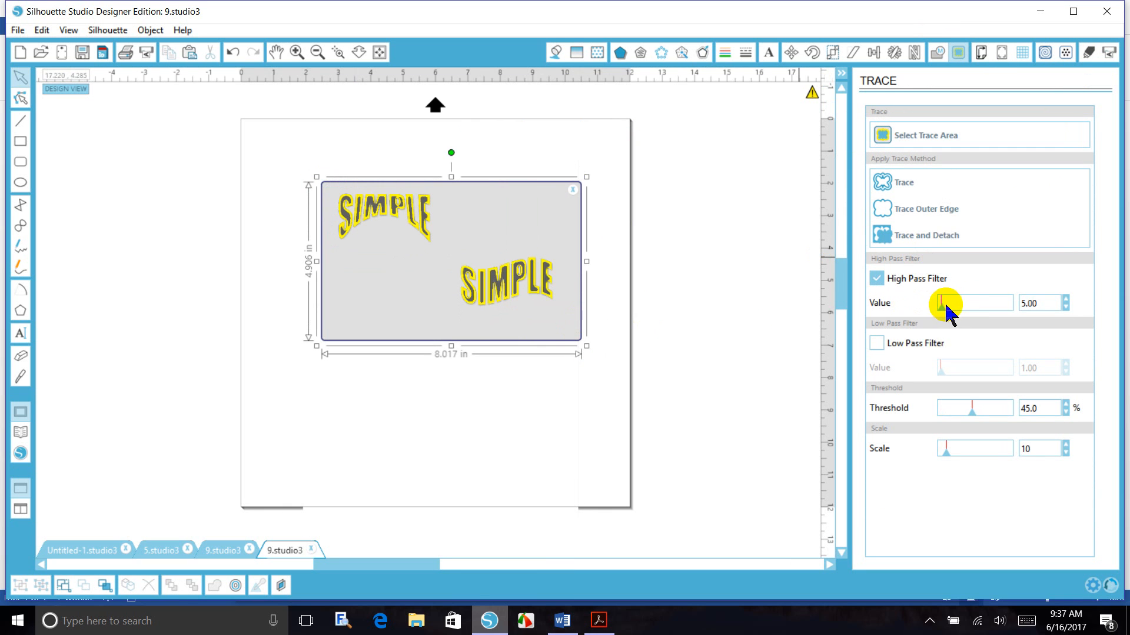
Raise the high pass filter to 46 so the letters are filled solid, and trace both words.
left_click_drag(941, 304, 945, 307)
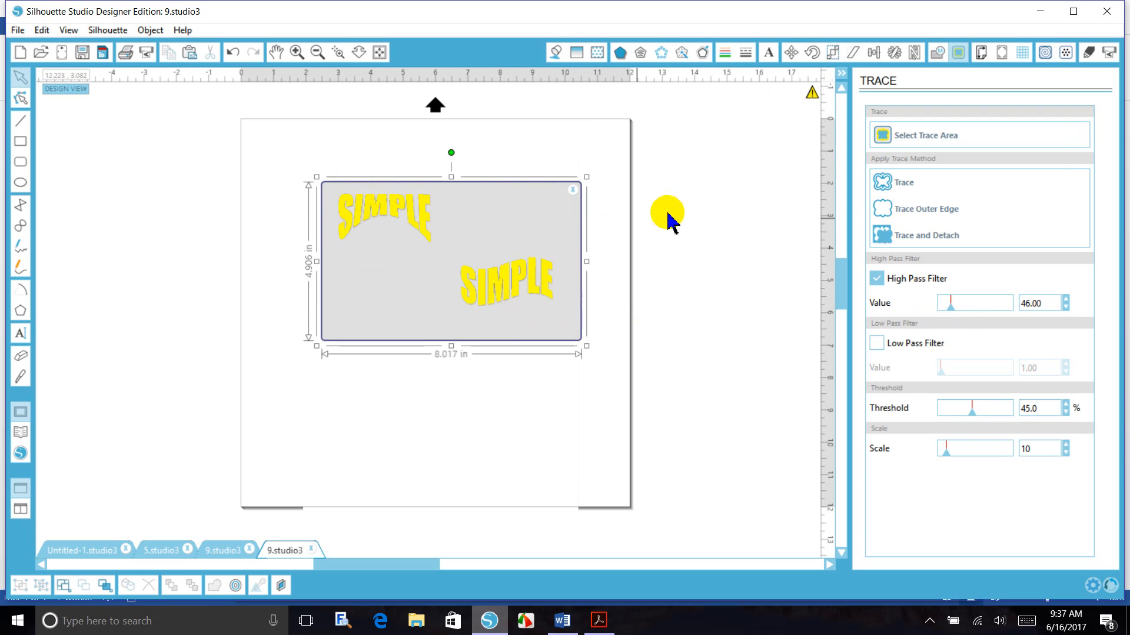
left_click(888, 193)
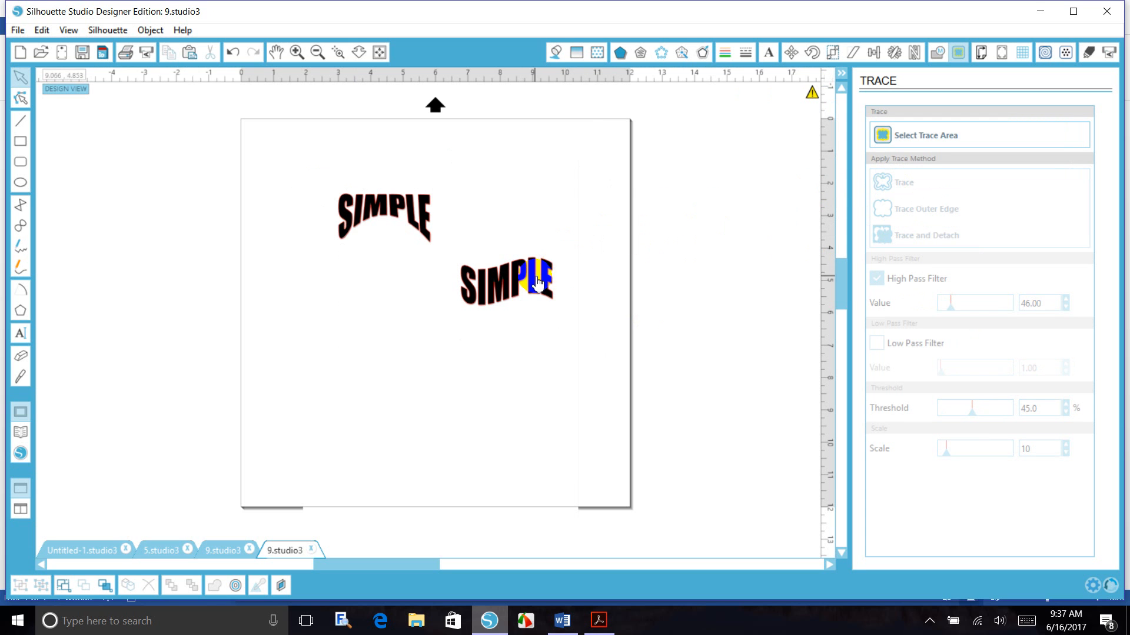
Separate the traced SIMPLE outlines from the original image and place them beside the black words.
mouse_move(537, 277)
left_mouse_down()
mouse_move(680, 285)
mouse_move(665, 235)
left_mouse_up()
left_click(519, 271)
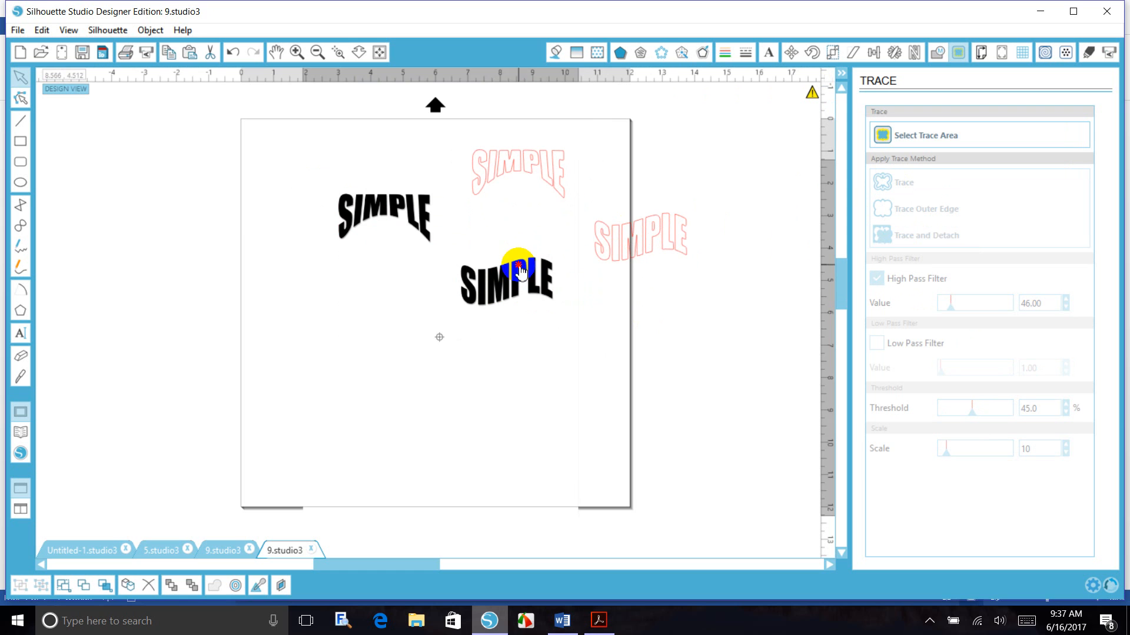
left_click_drag(520, 271, 402, 277)
left_click(636, 231)
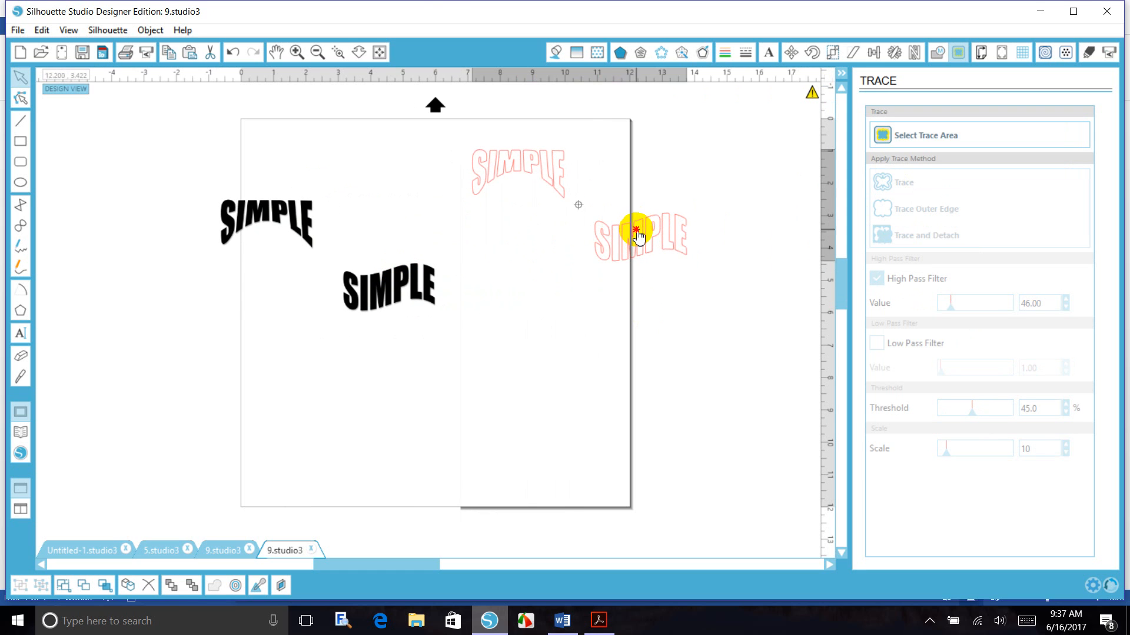
mouse_move(637, 231)
left_mouse_down()
mouse_move(560, 242)
mouse_move(525, 260)
mouse_move(526, 281)
left_mouse_up()
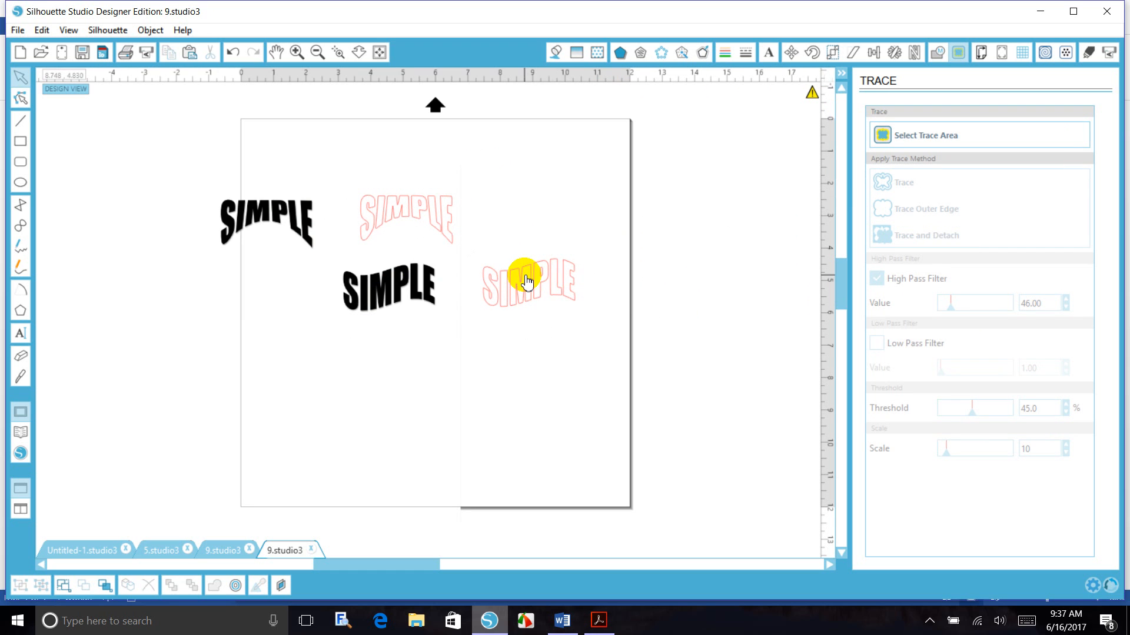
Switch to the open document 5.studio3 with the three blue SIMPLE words.
left_click(170, 549)
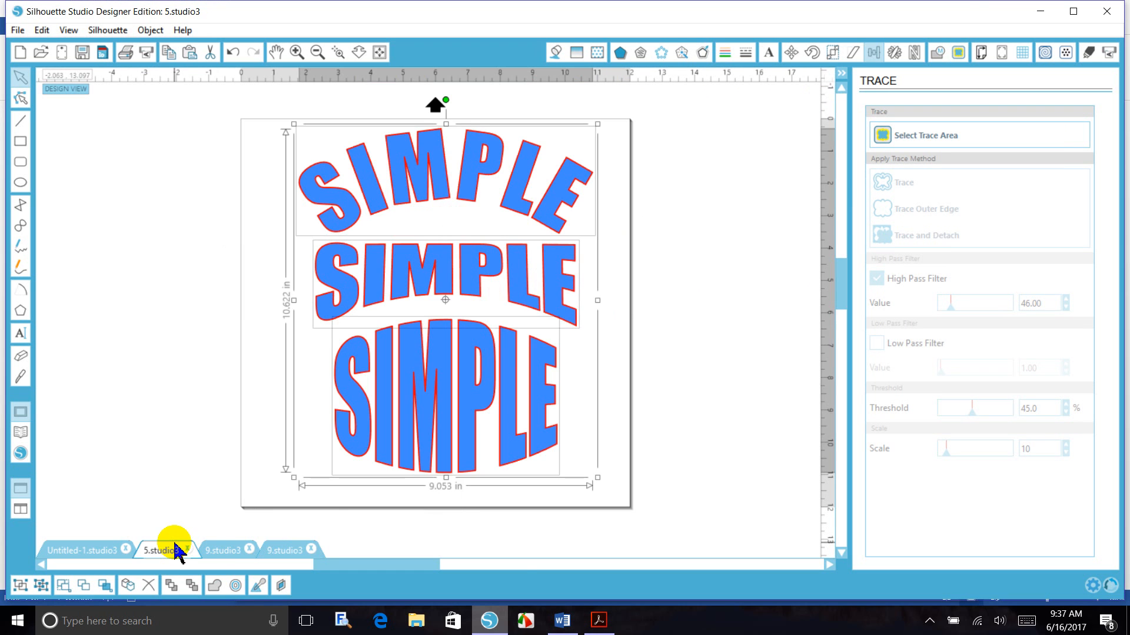